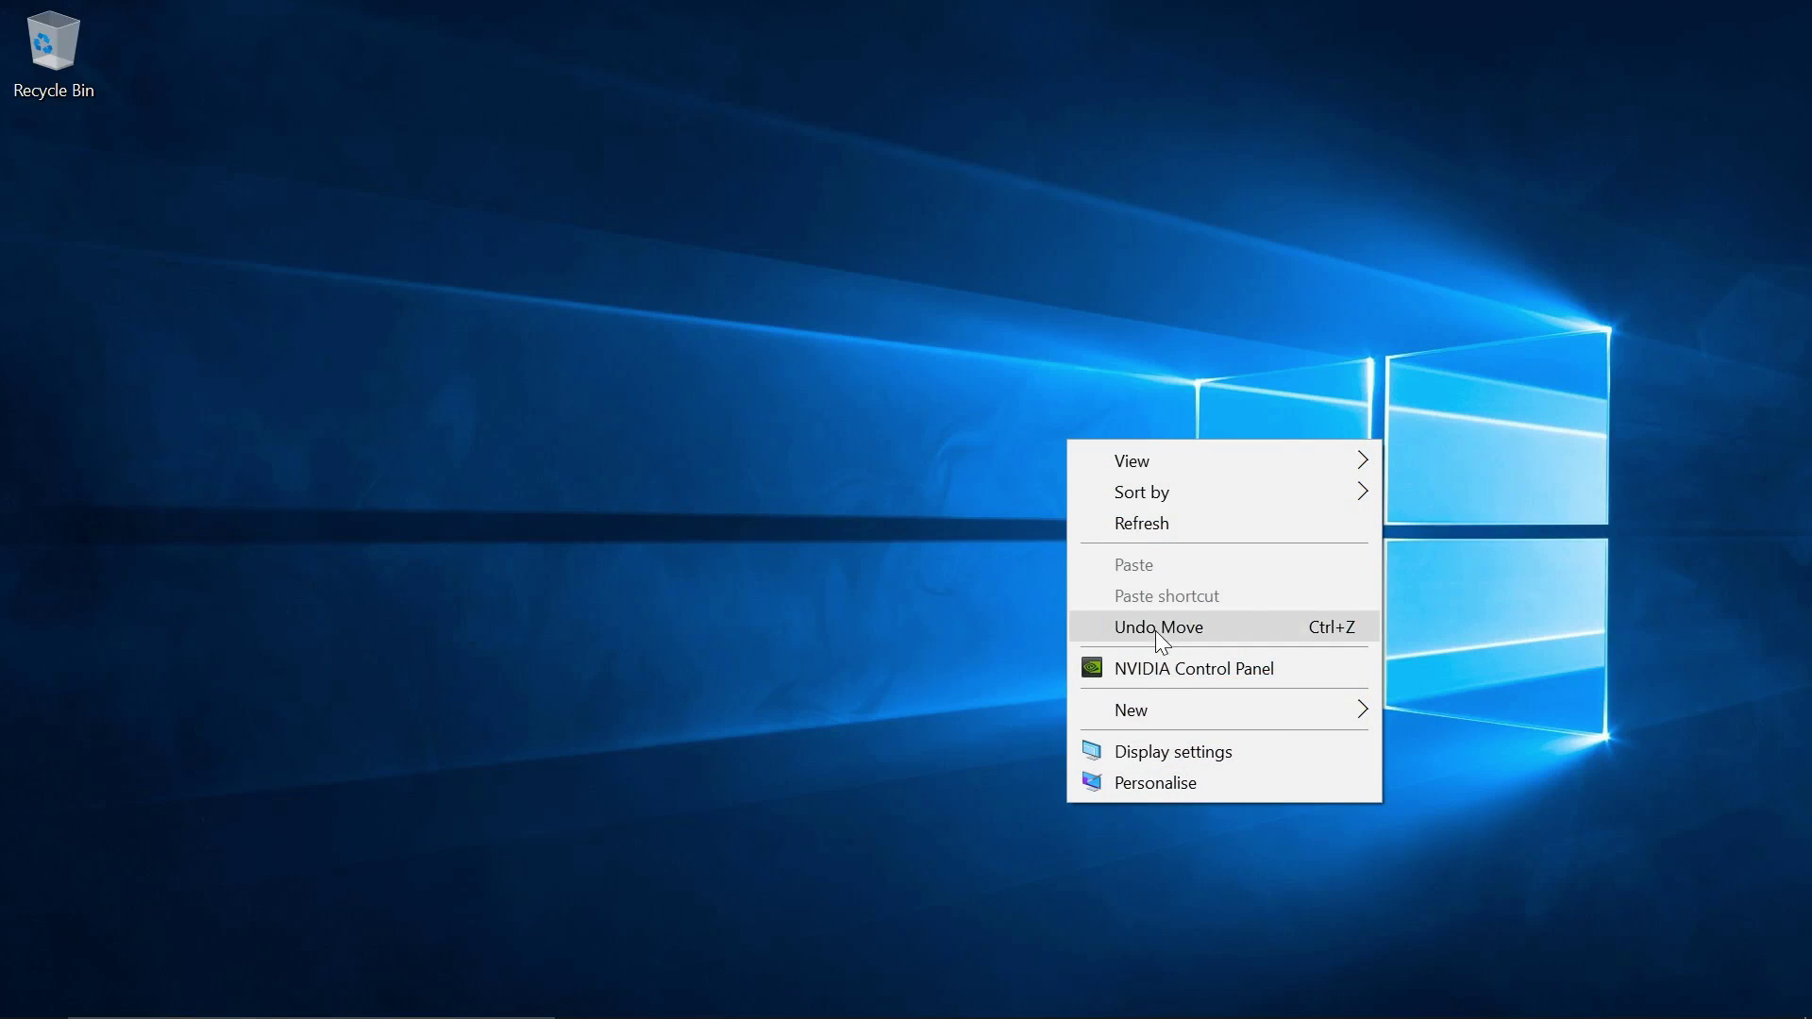
# Delete the custom 1920 x 1080 74Hz resolution from NVIDIA Control Panel's Customise list.
pyautogui.click(1166, 669)
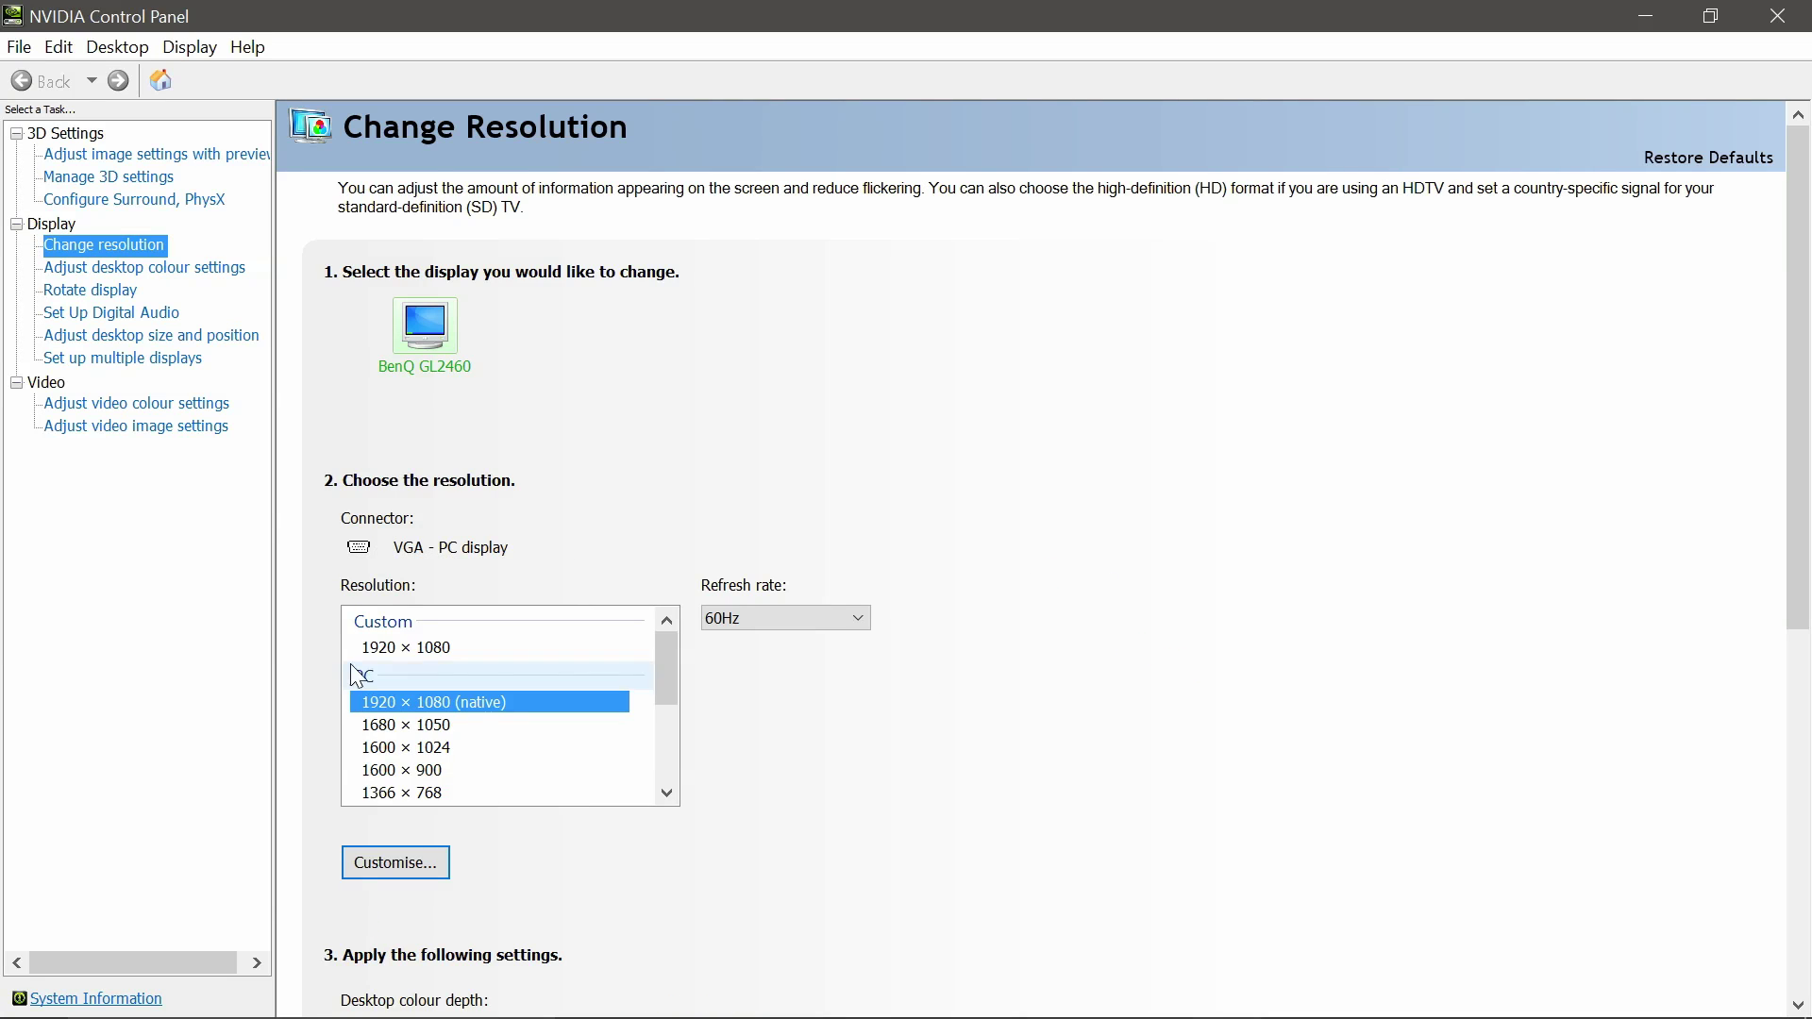
pyautogui.click(404, 861)
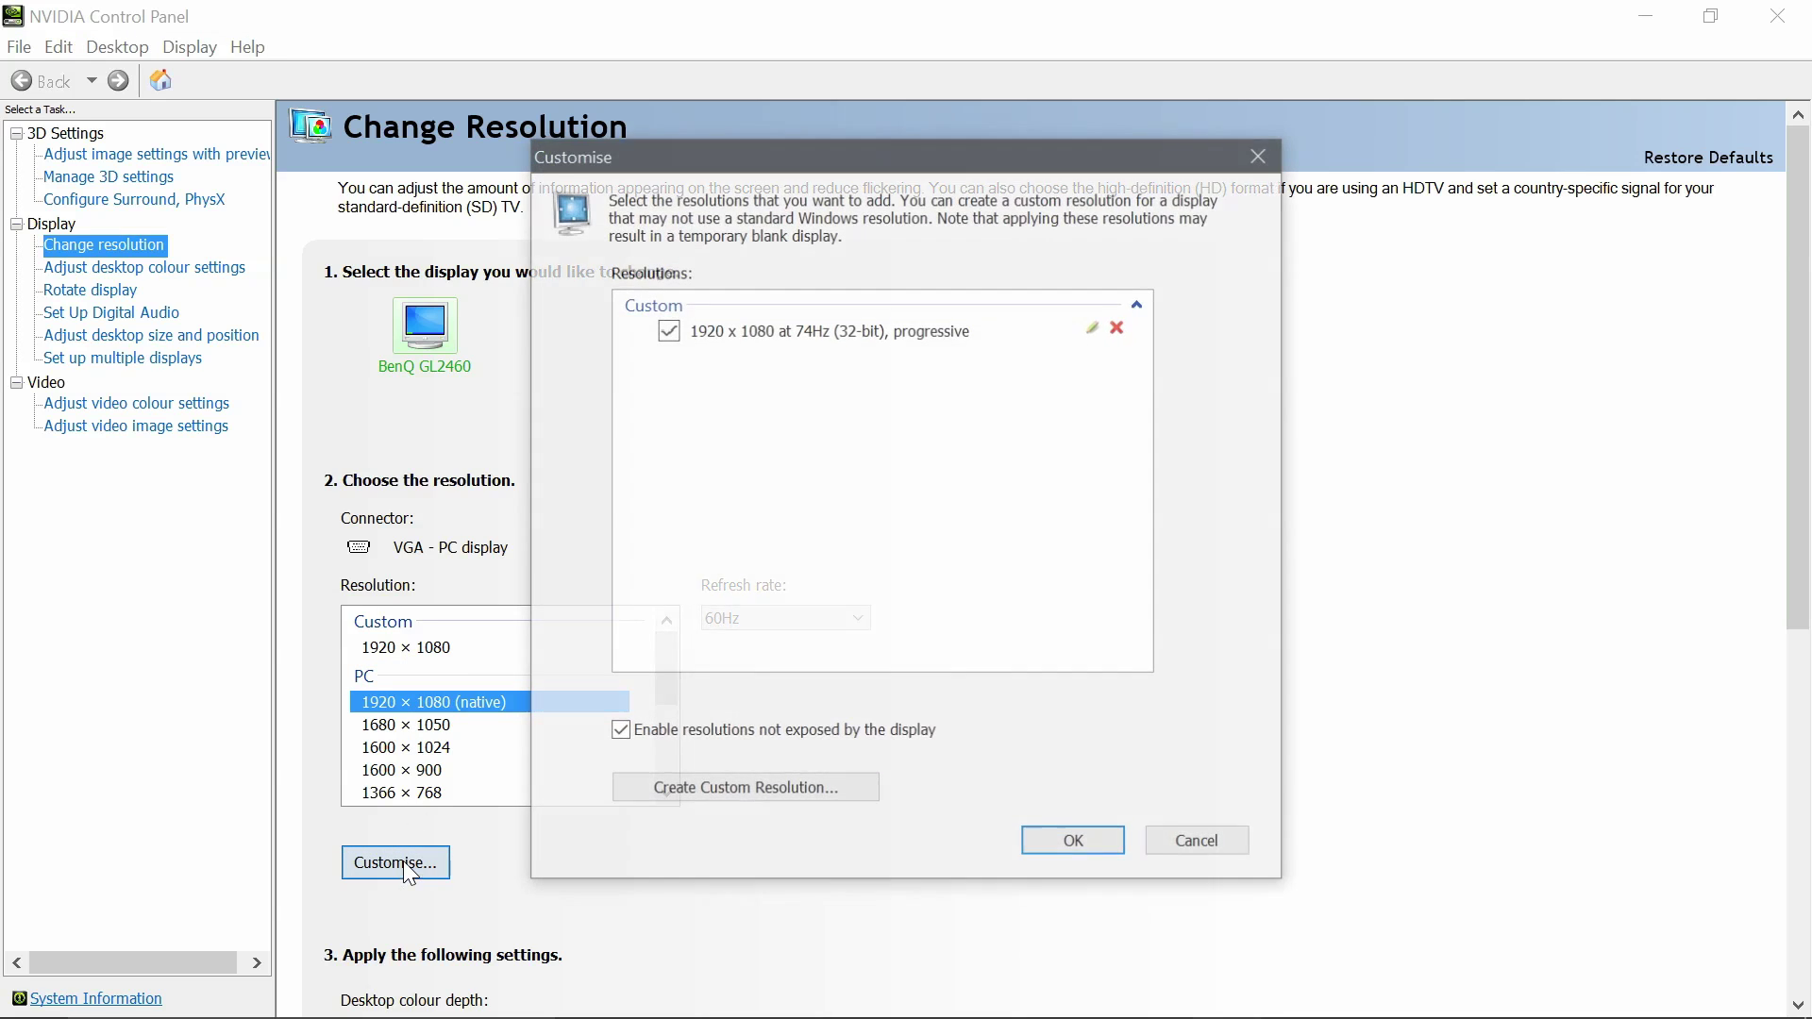
pyautogui.click(1119, 326)
pyautogui.click(1083, 575)
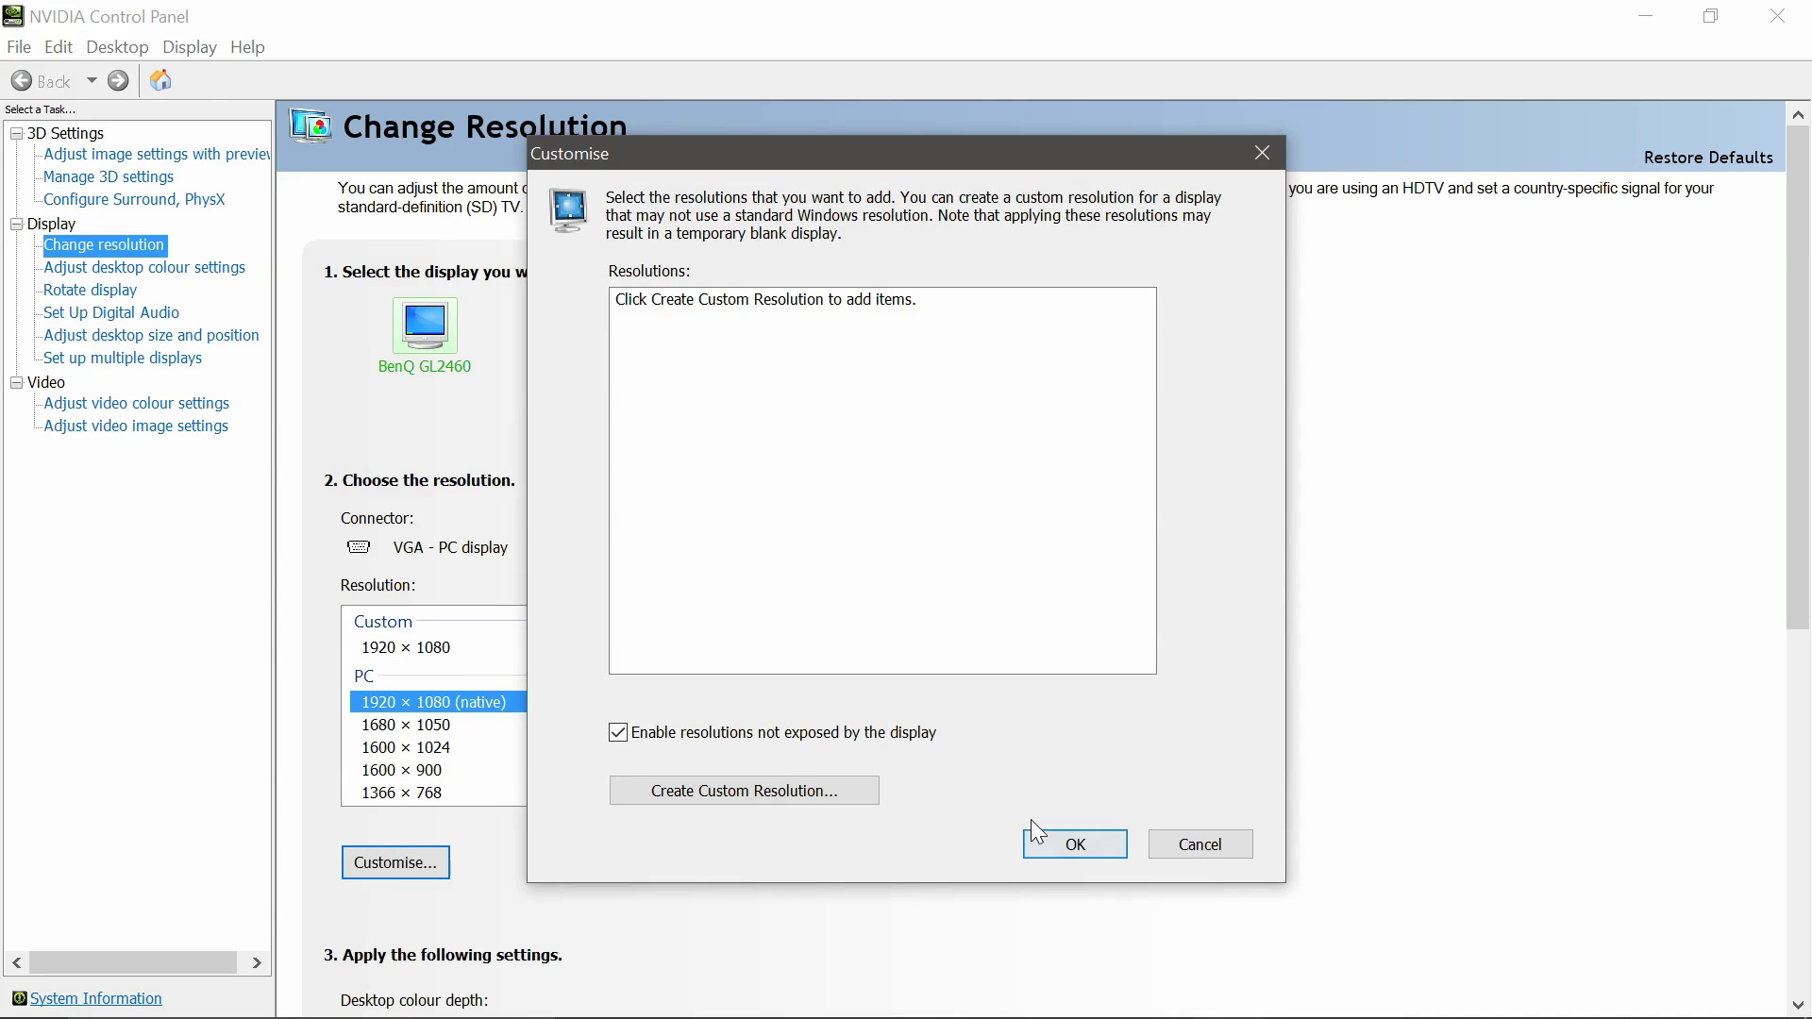
pyautogui.click(1064, 855)
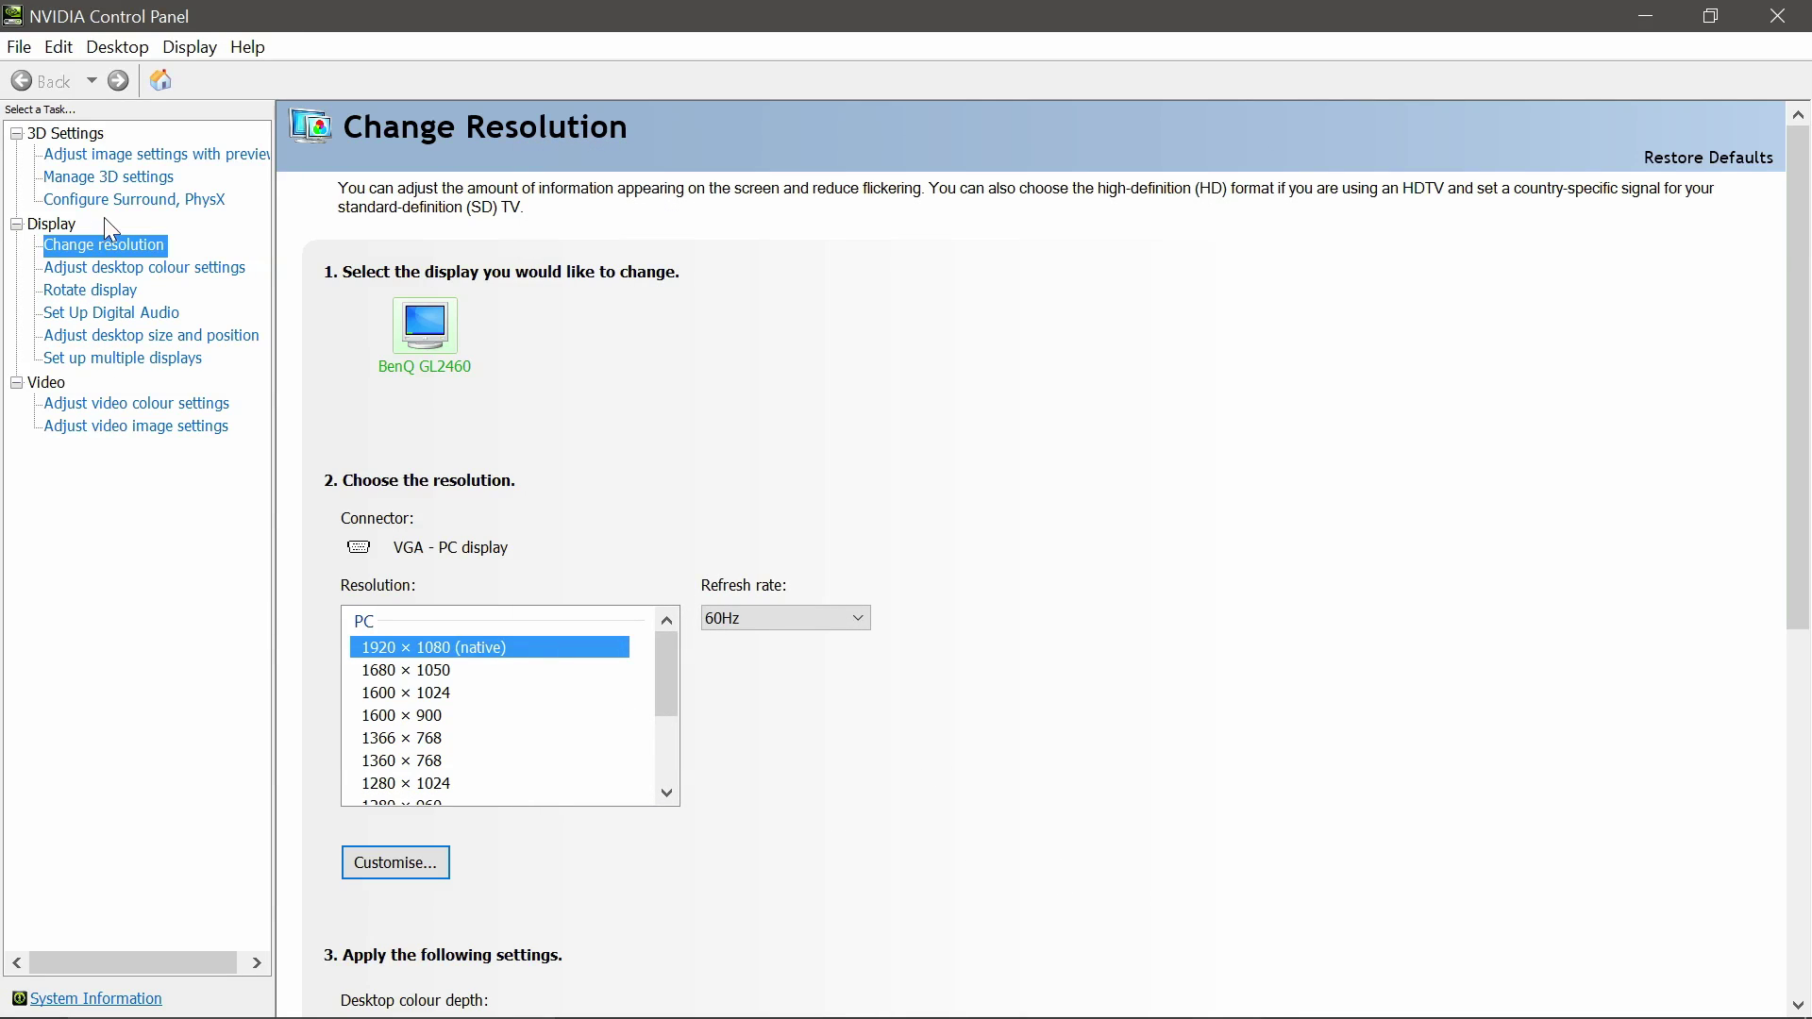
# Enable the 1.78x and 4.00x DSR factors in global 3D settings, apply, and close NVIDIA Control Panel.
pyautogui.click(128, 185)
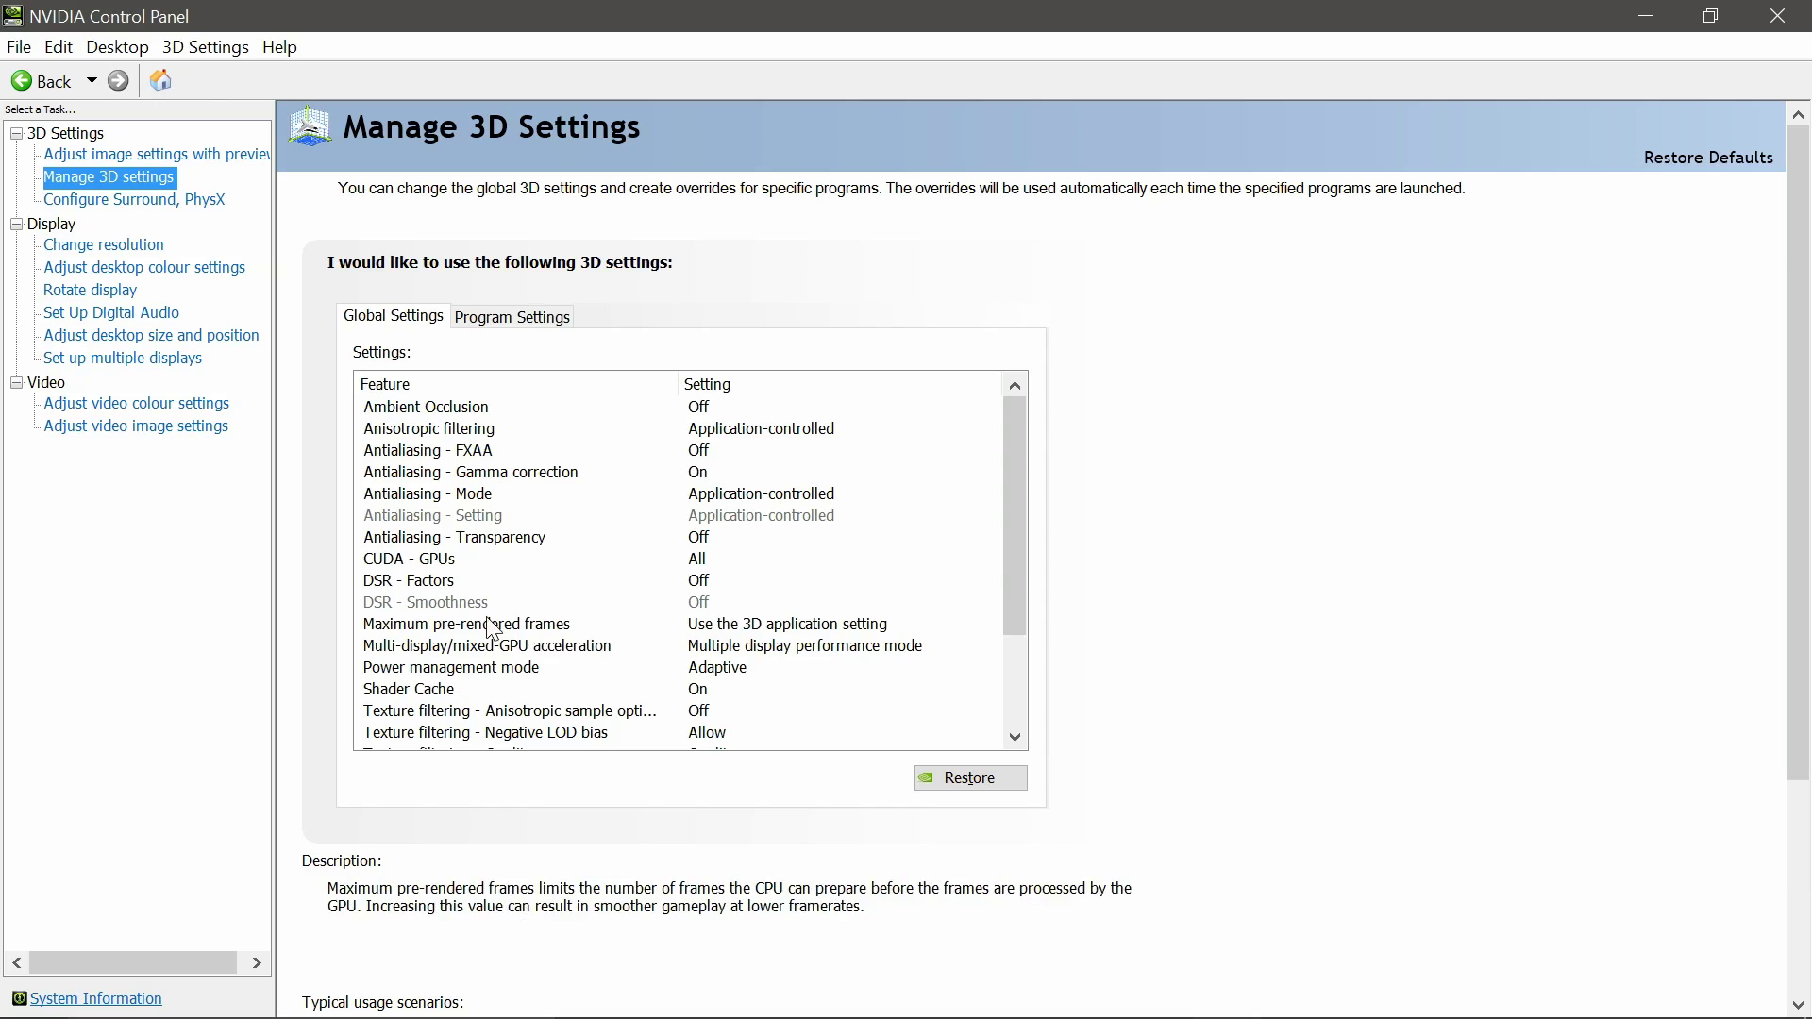
pyautogui.click(704, 581)
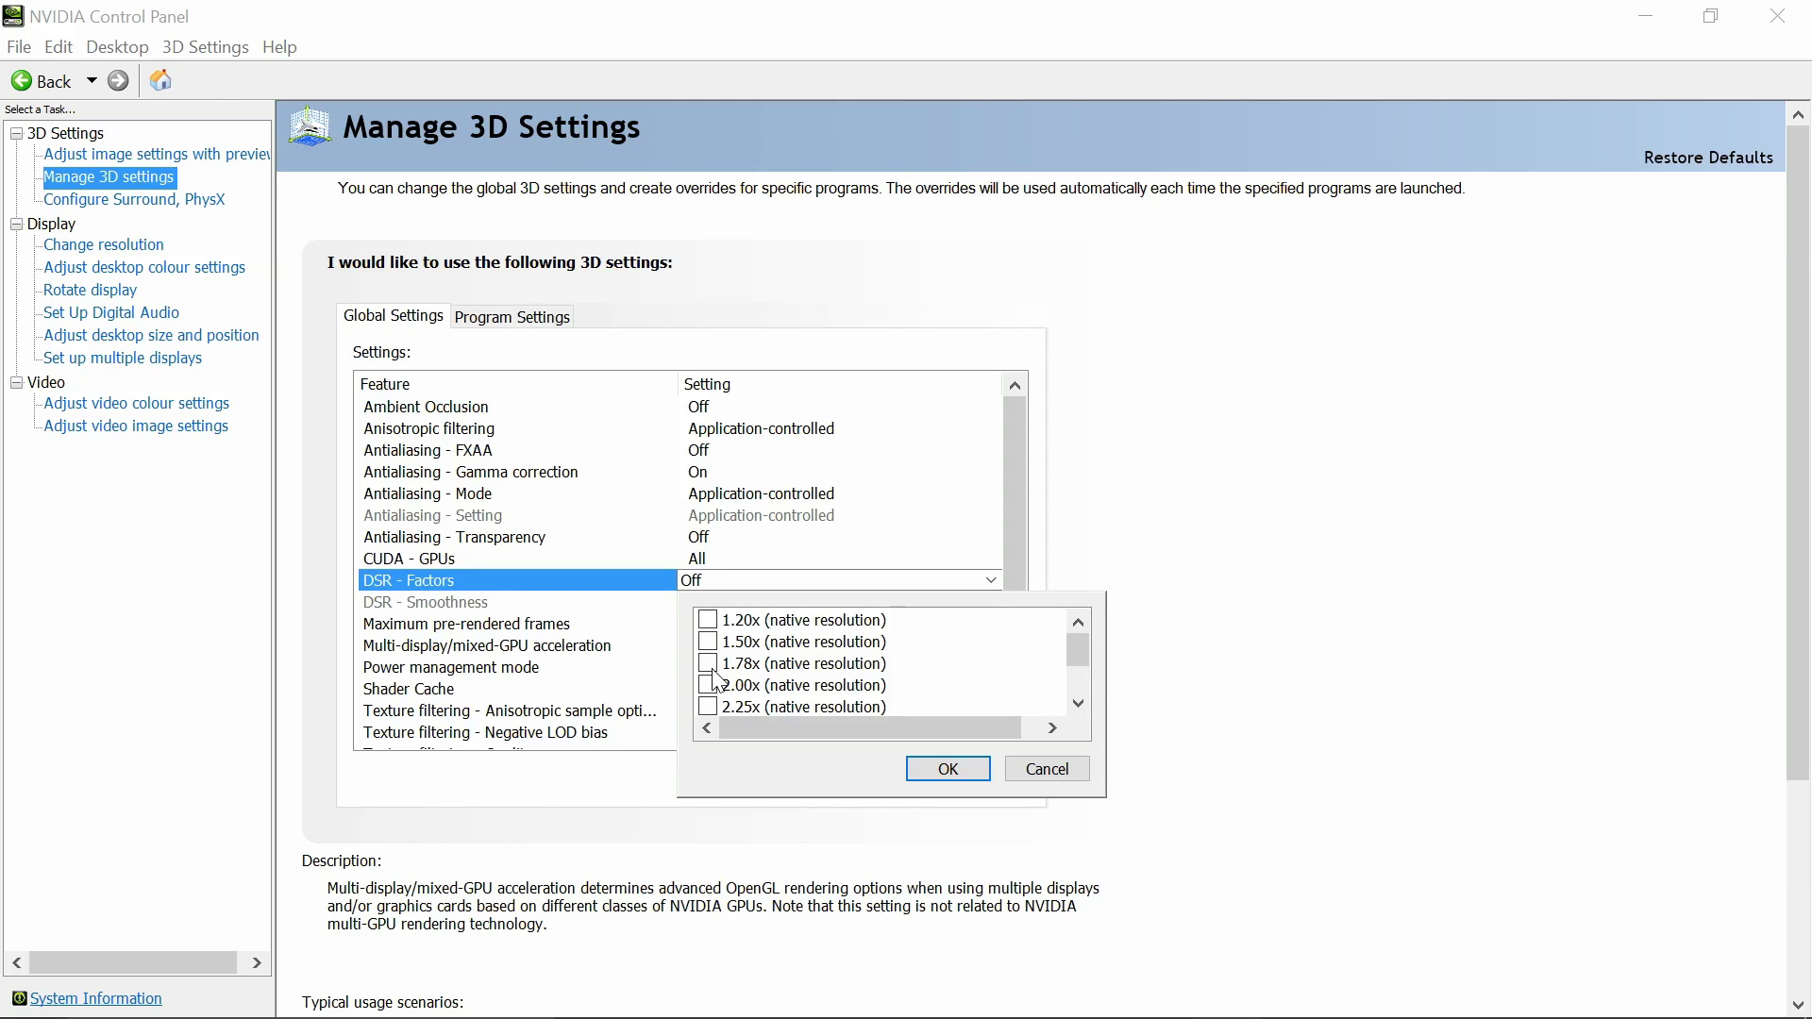
pyautogui.scroll(-1, 791, 697)
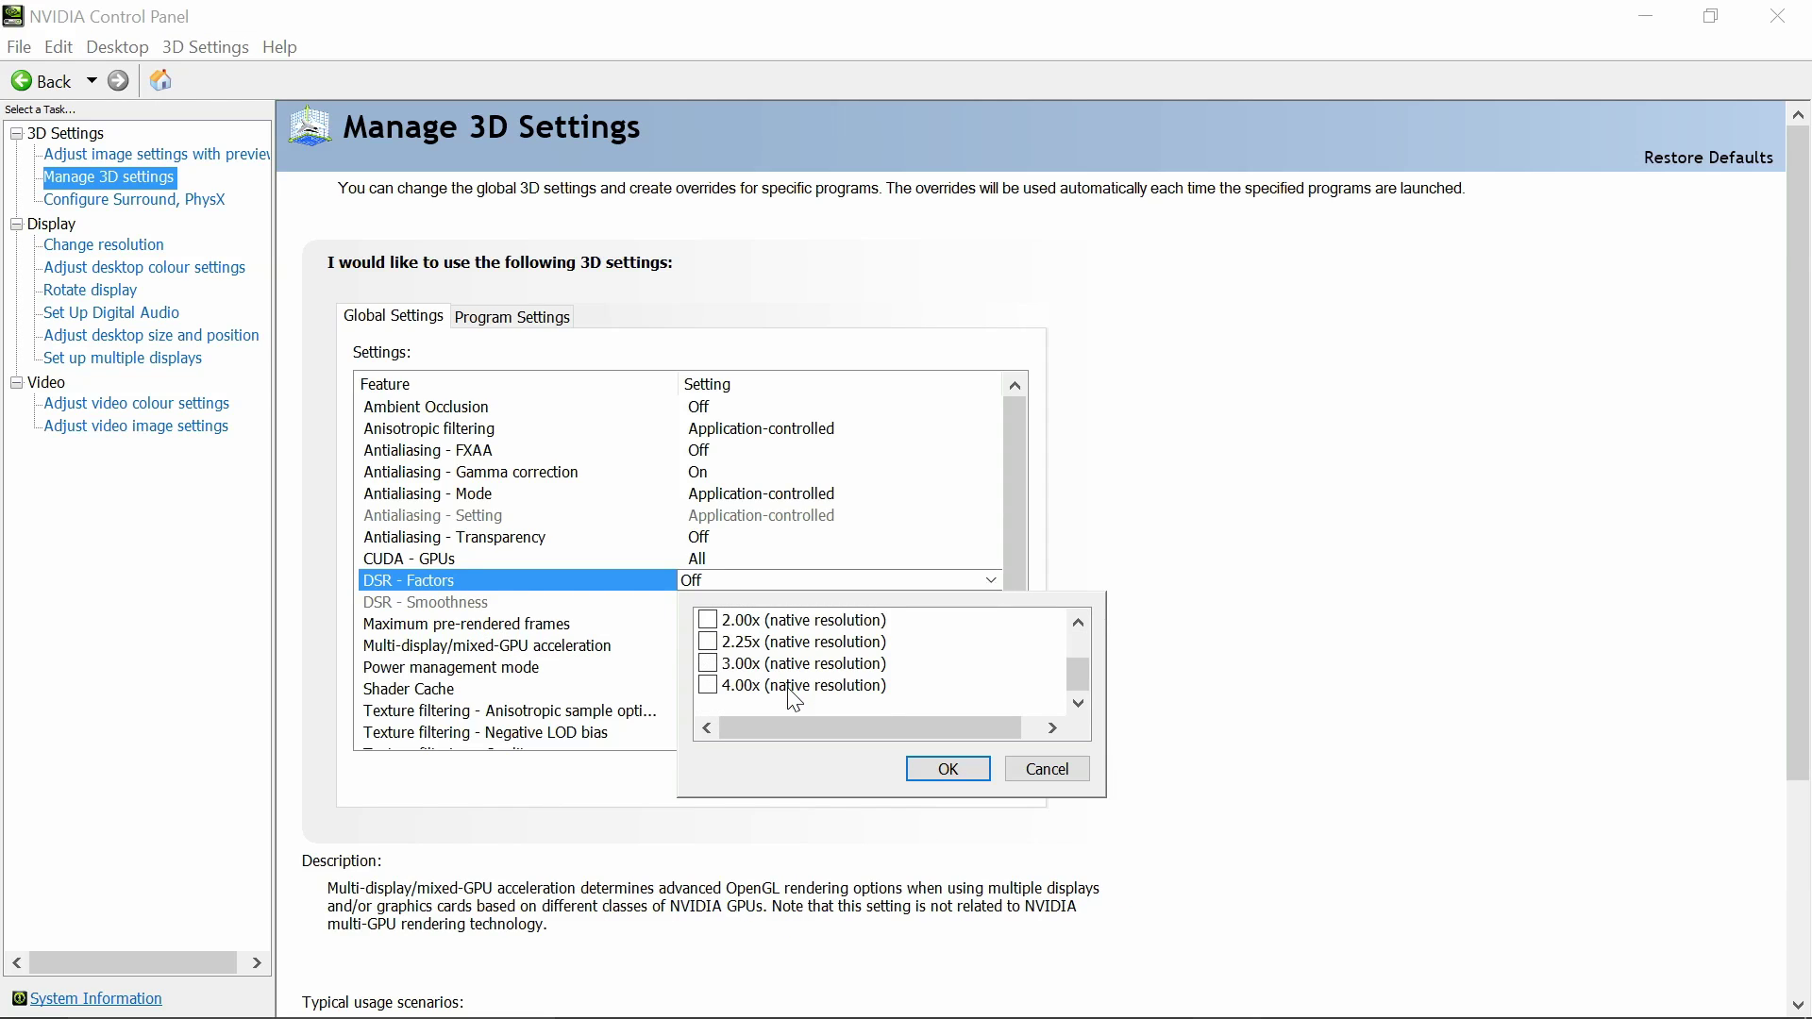
pyautogui.click(710, 686)
pyautogui.click(947, 768)
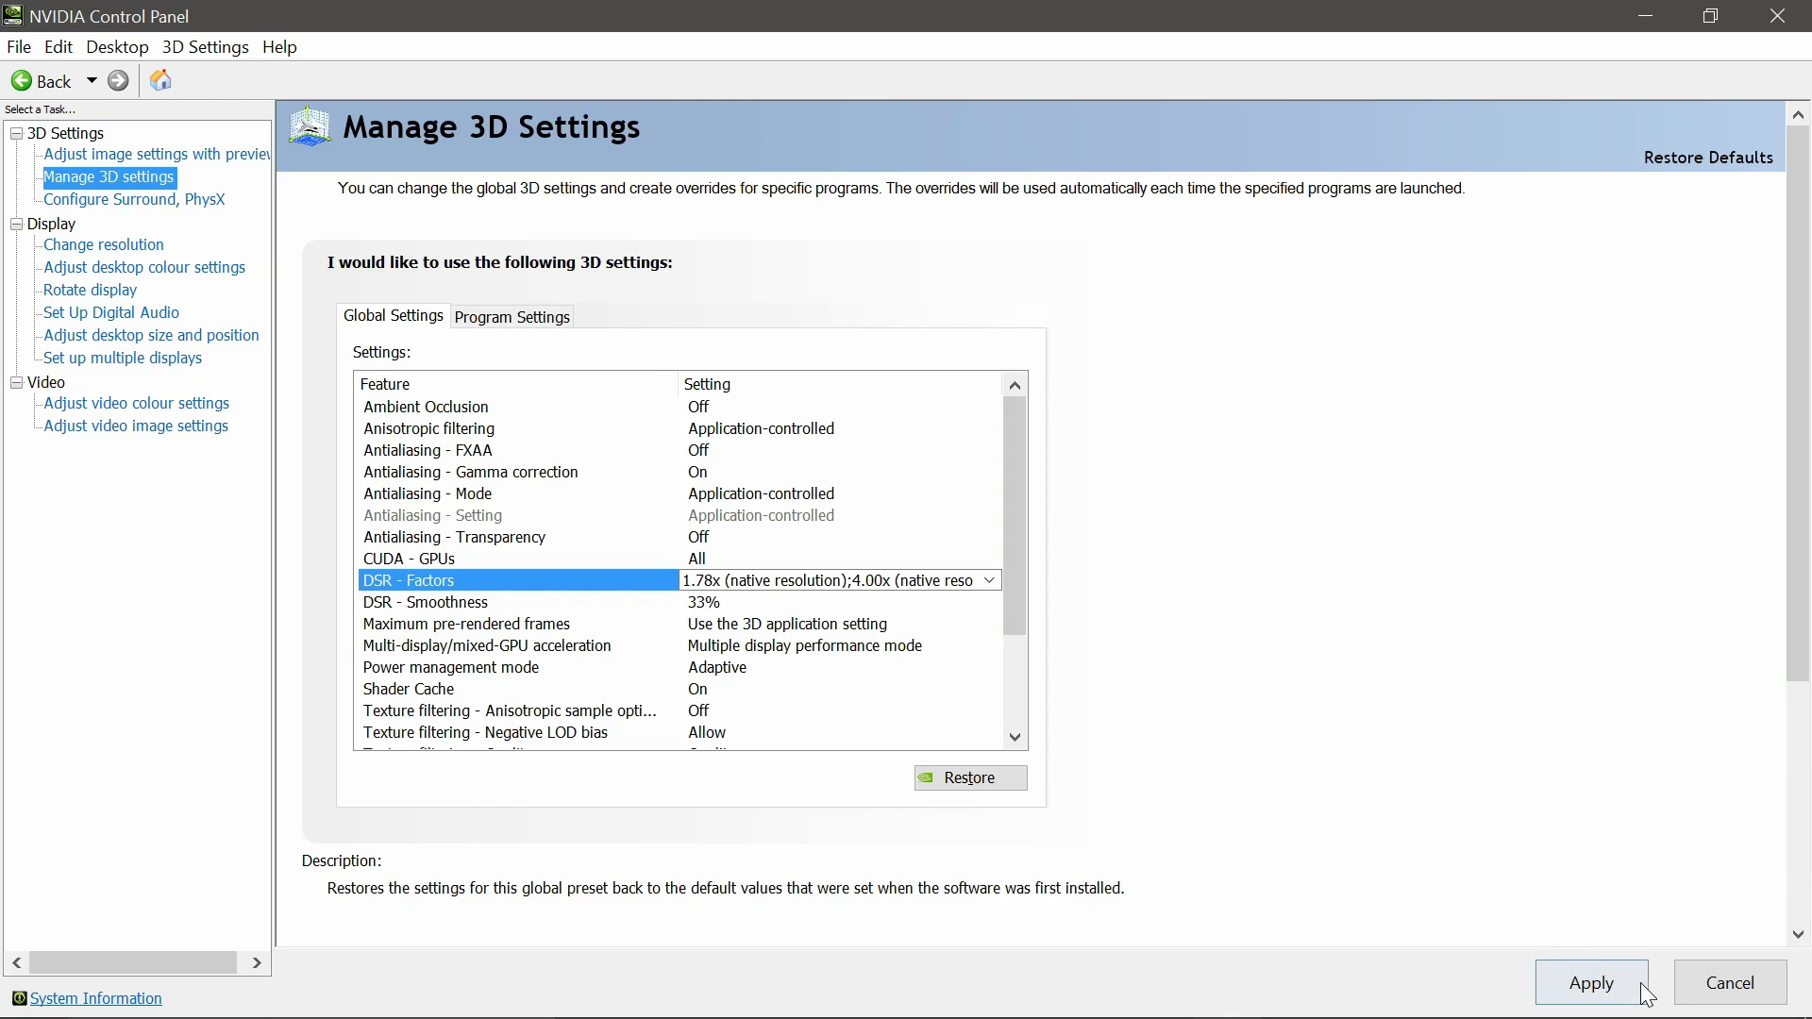
pyautogui.click(1615, 993)
pyautogui.click(129, 251)
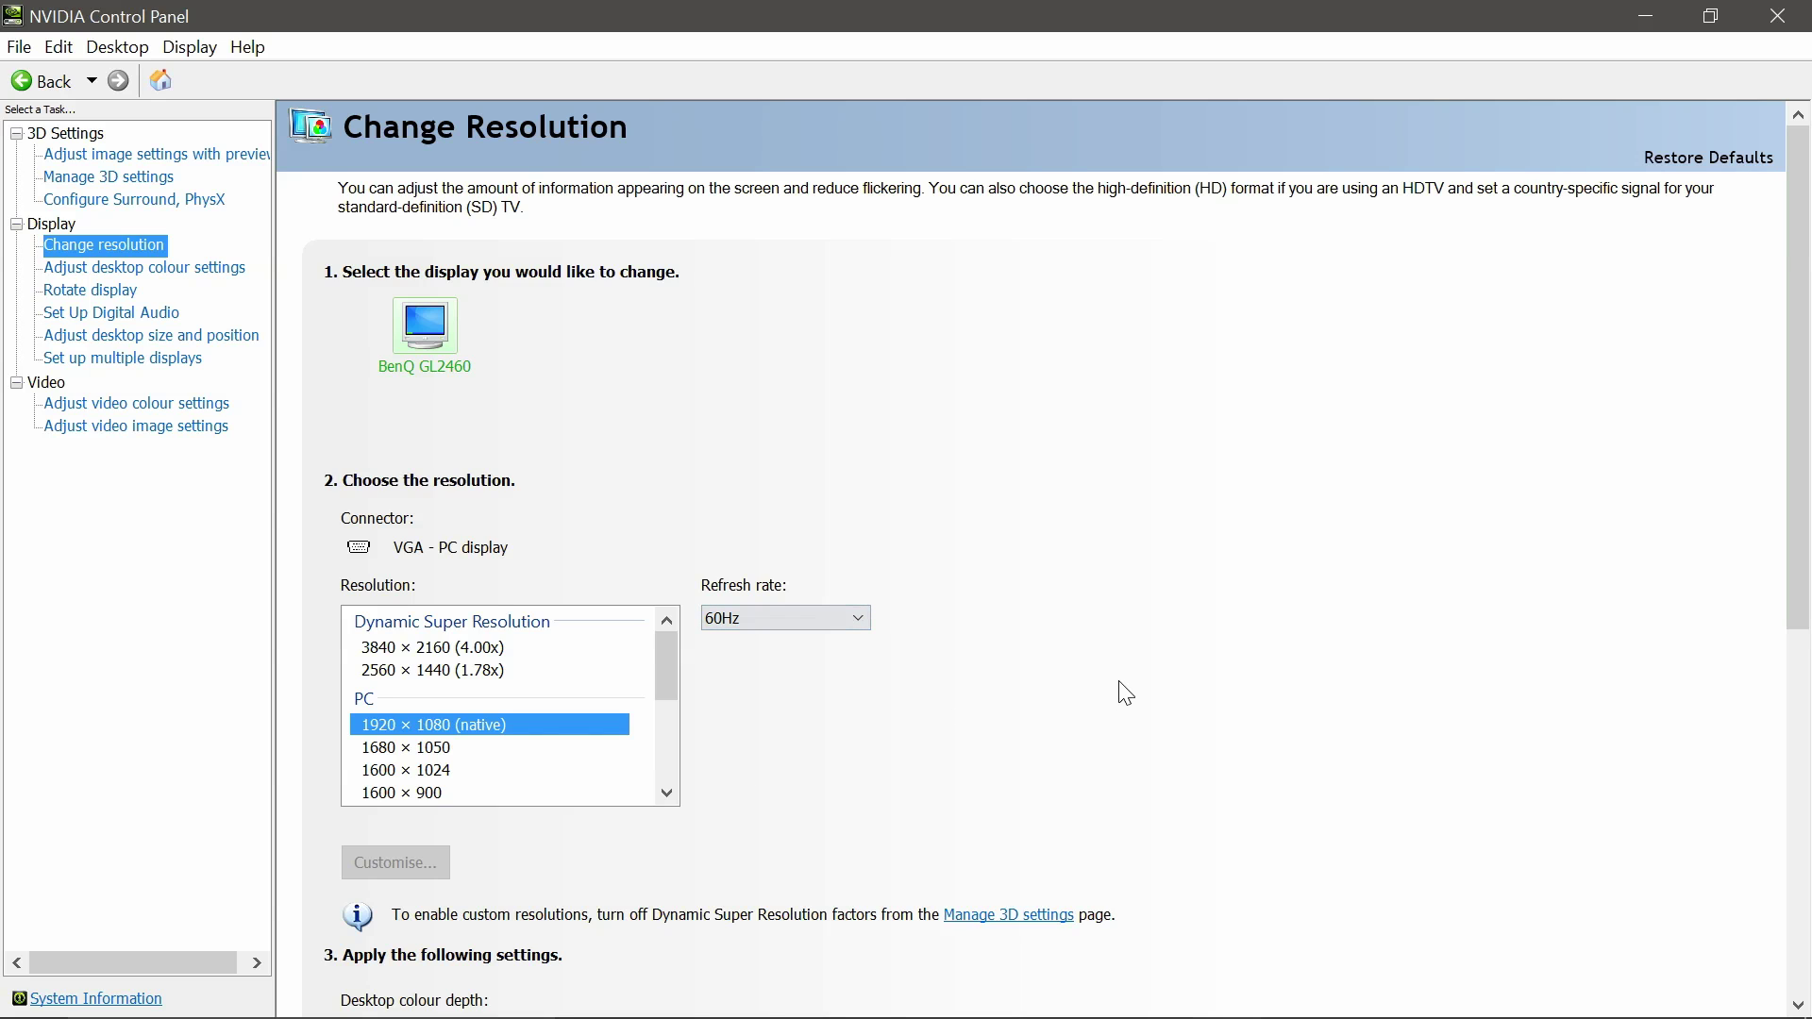
pyautogui.click(1776, 17)
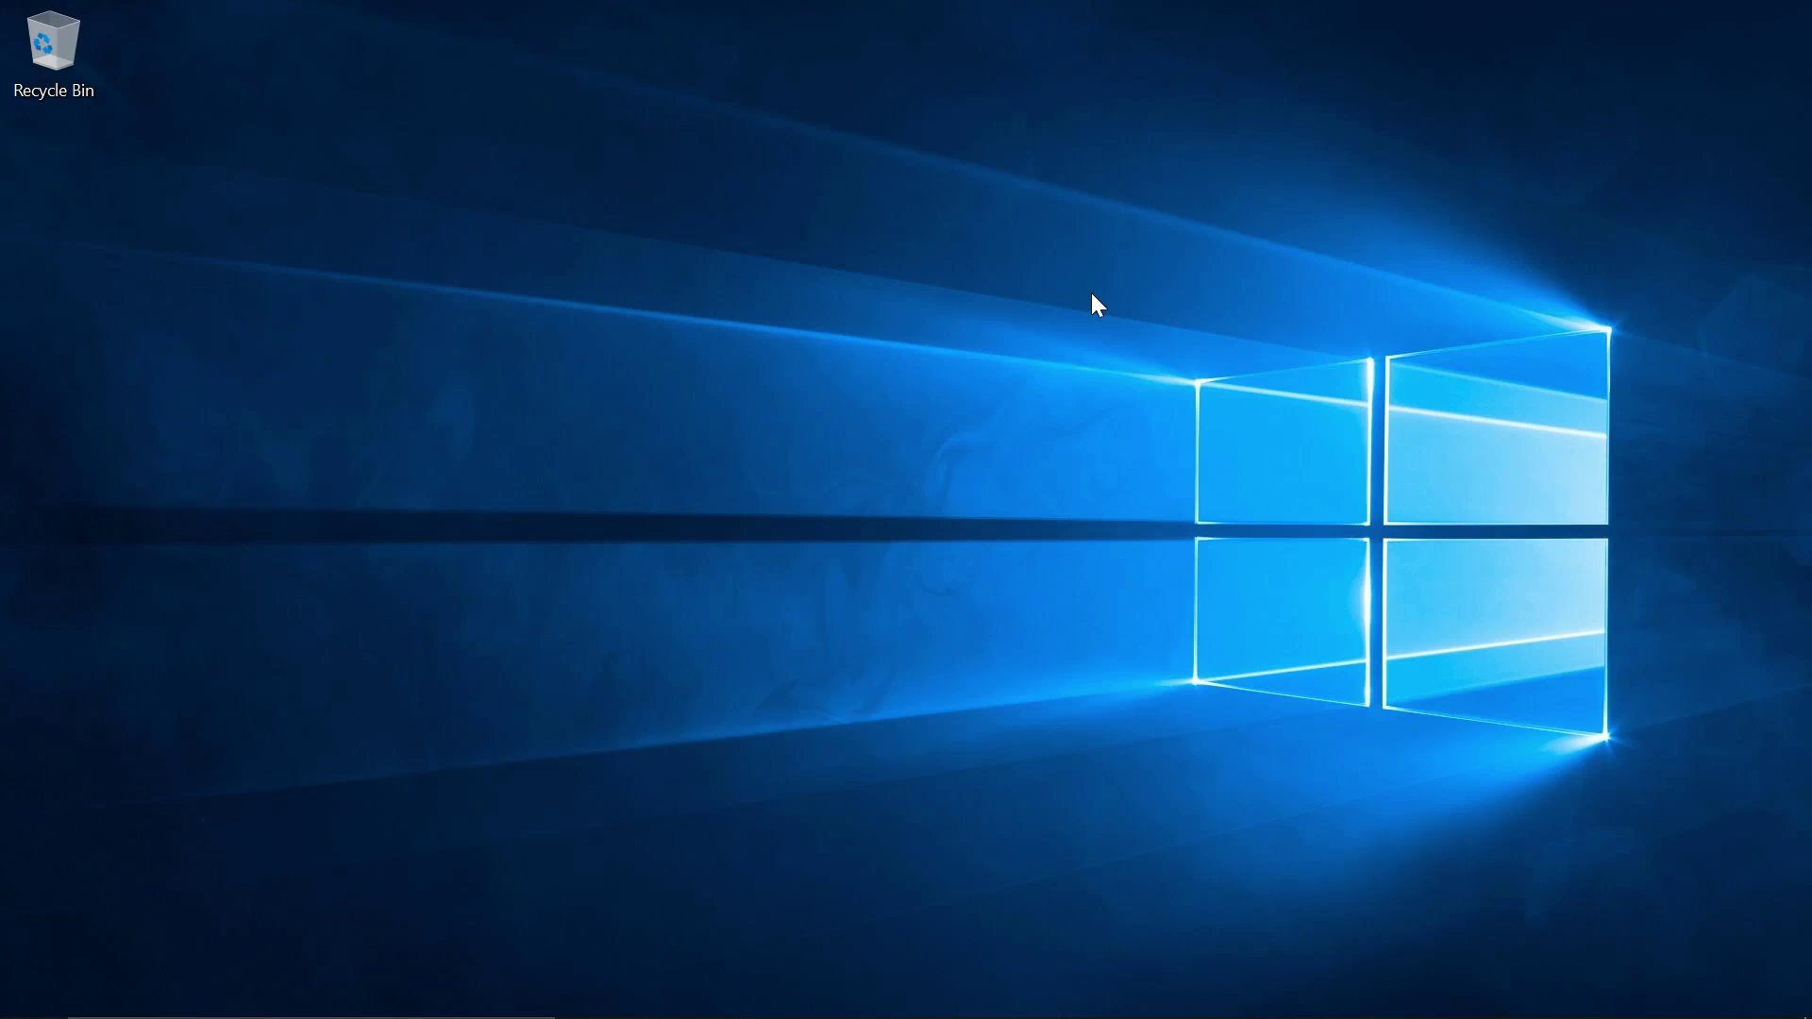
# Restore Edge and download cru-1.2.6.zip from the CRU forum post.
pyautogui.click(1166, 999)
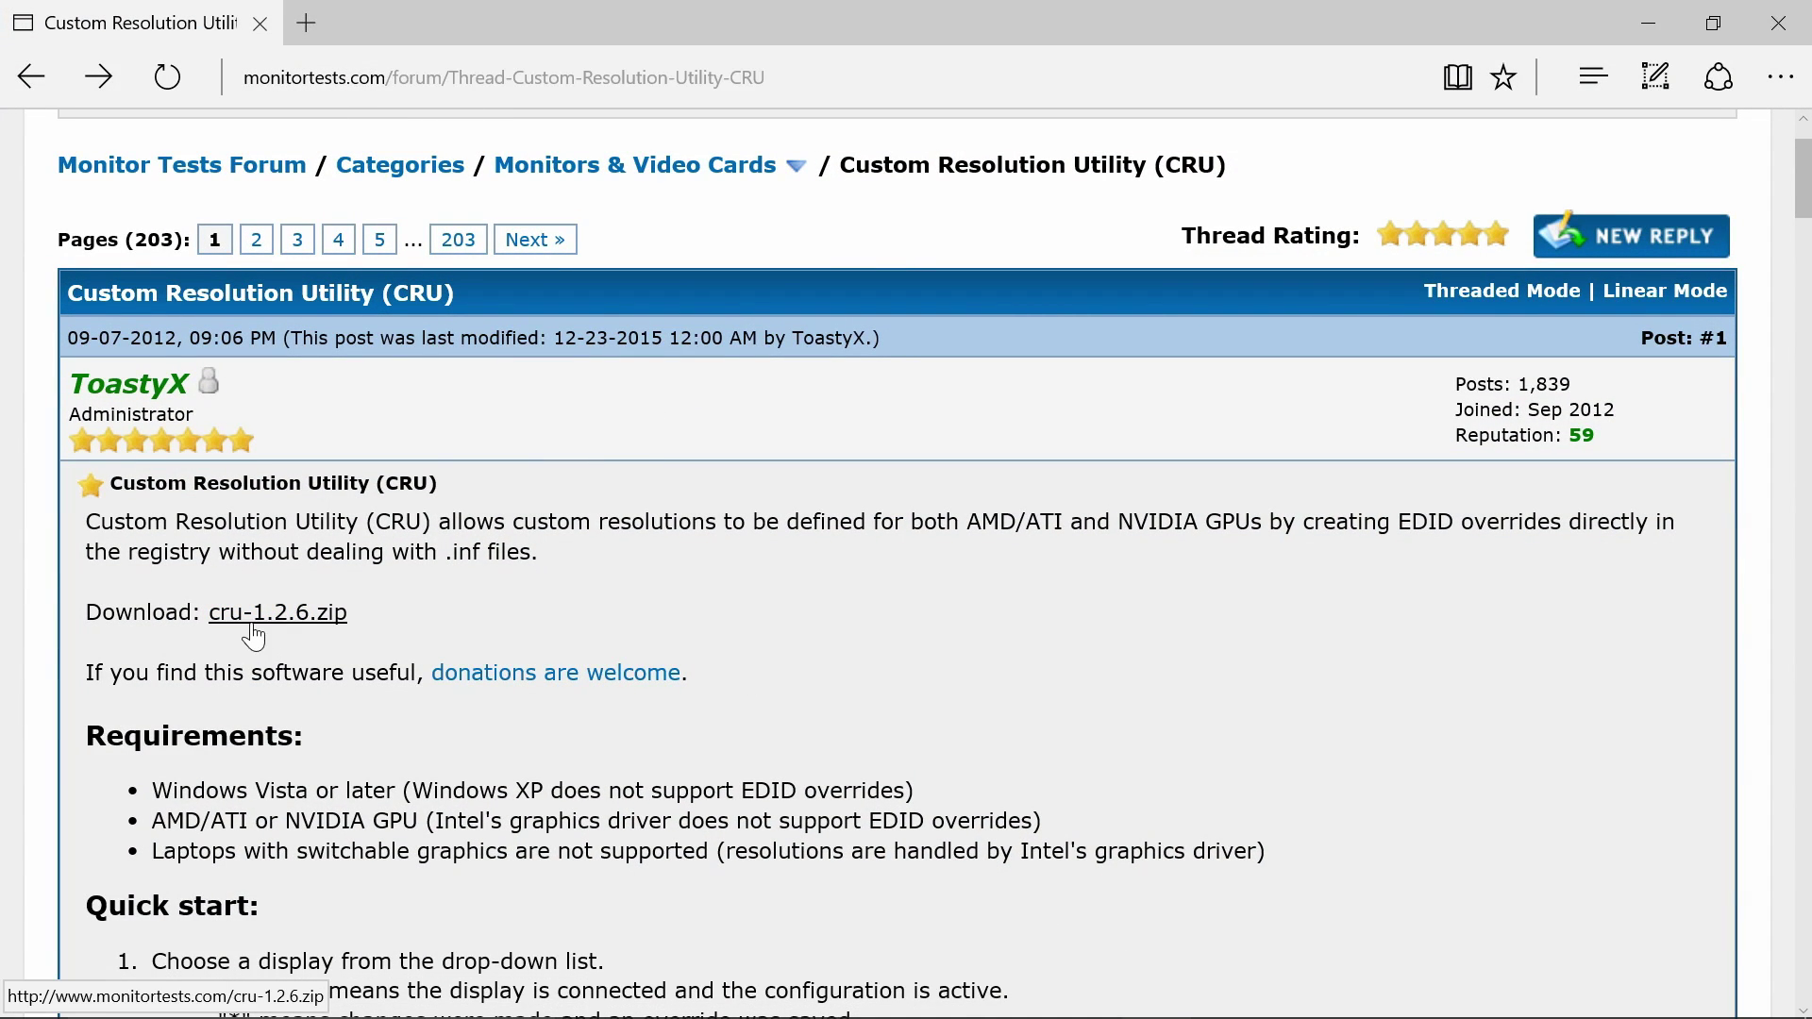
pyautogui.click(311, 618)
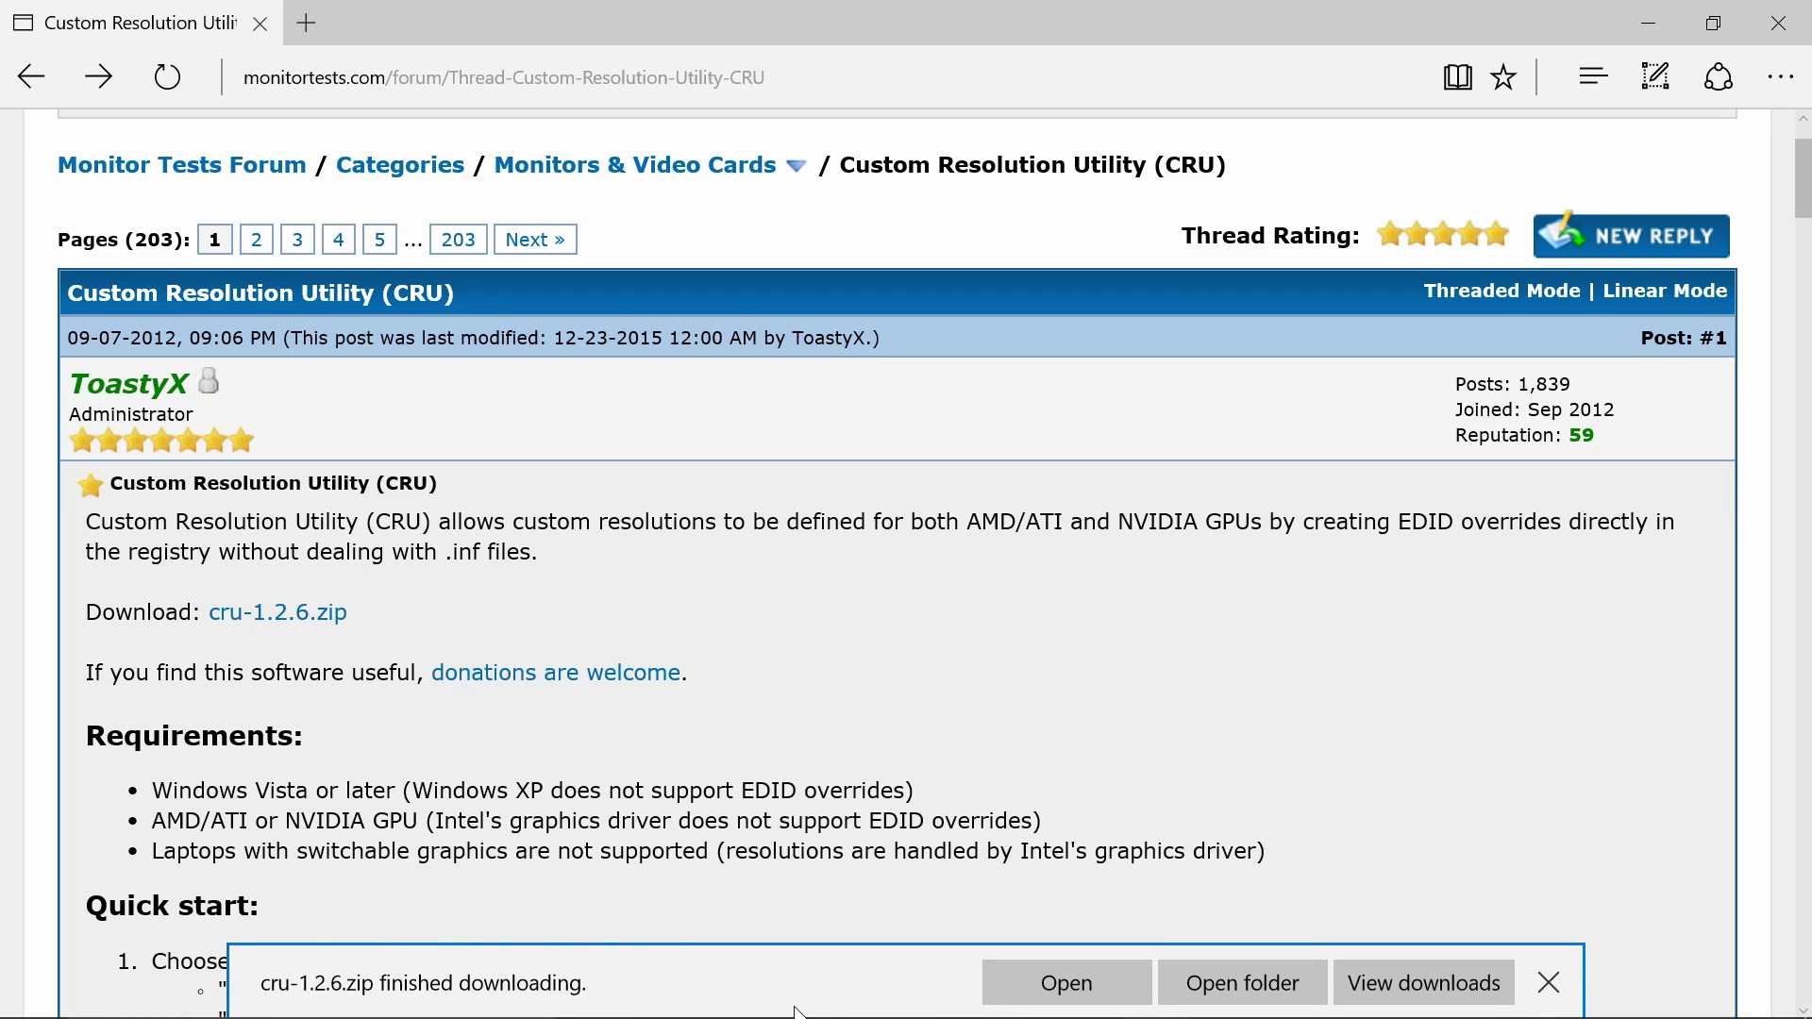
# Move cru-1.2.6.zip from Downloads to the desktop and open it in 7-Zip.
pyautogui.click(1671, 24)
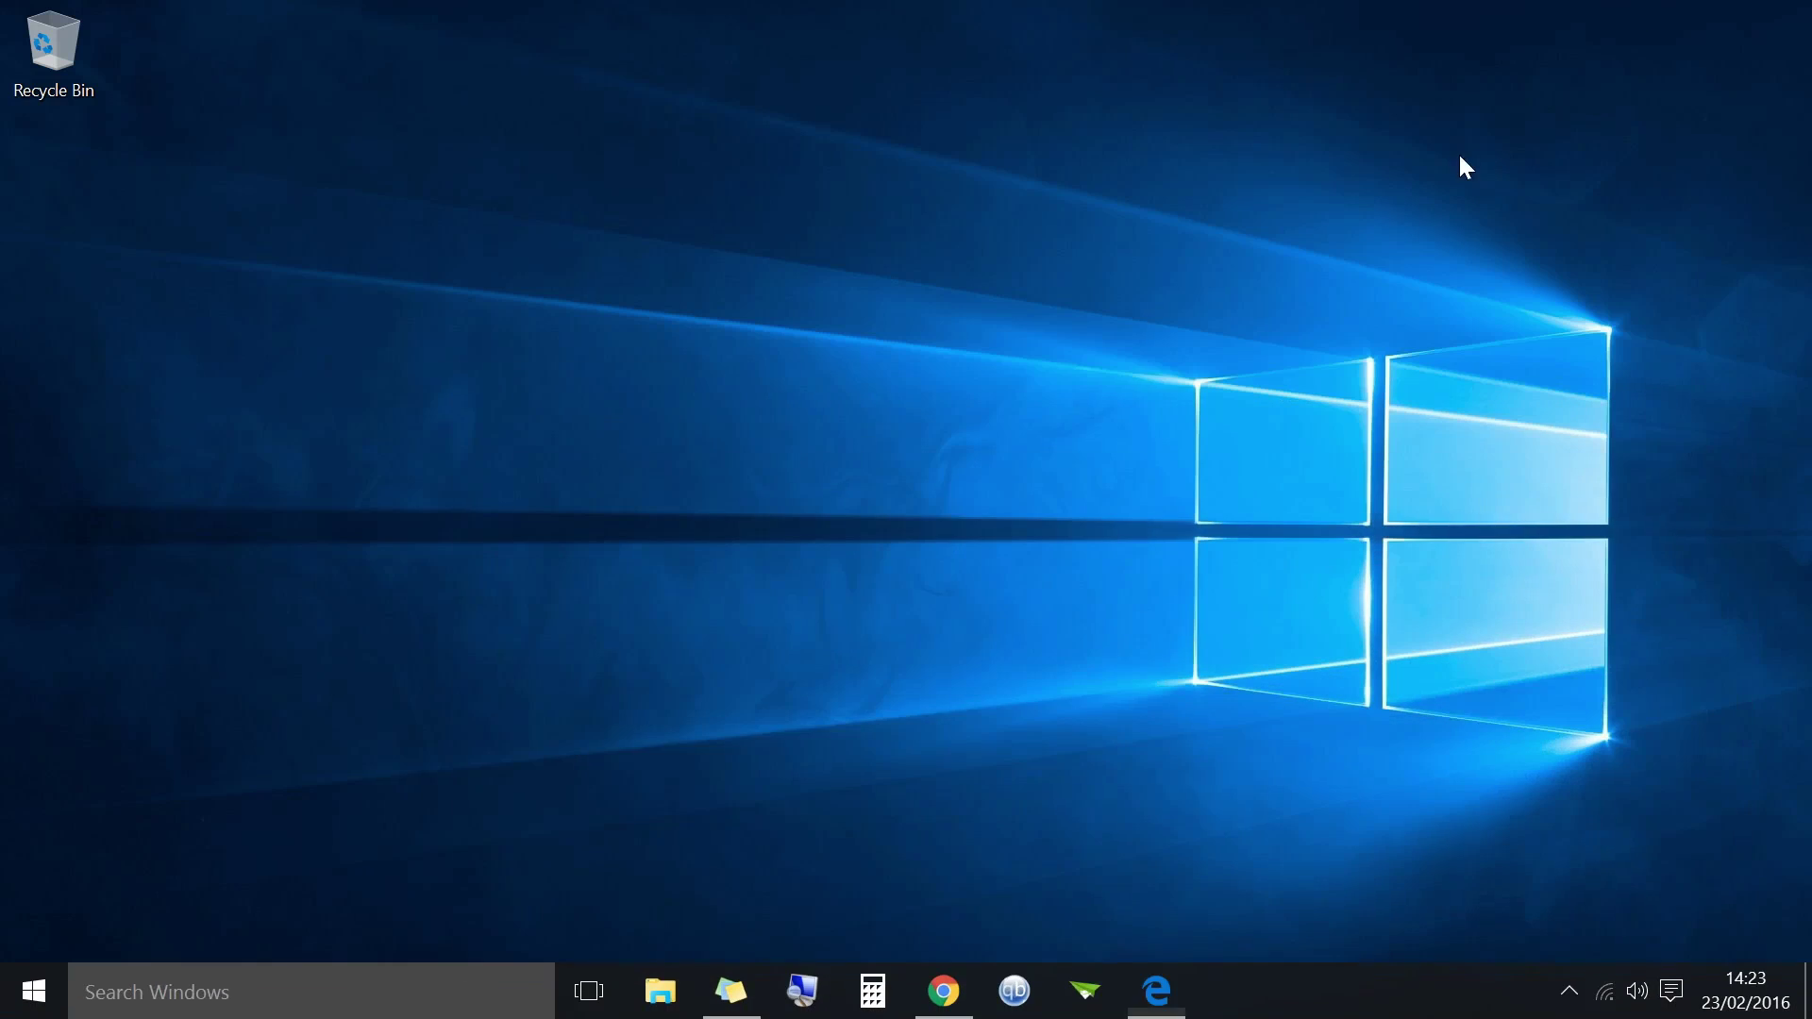
pyautogui.press('super+e')
pyautogui.click(283, 457)
pyautogui.moveTo(531, 391); pyautogui.dragTo(733, 467)
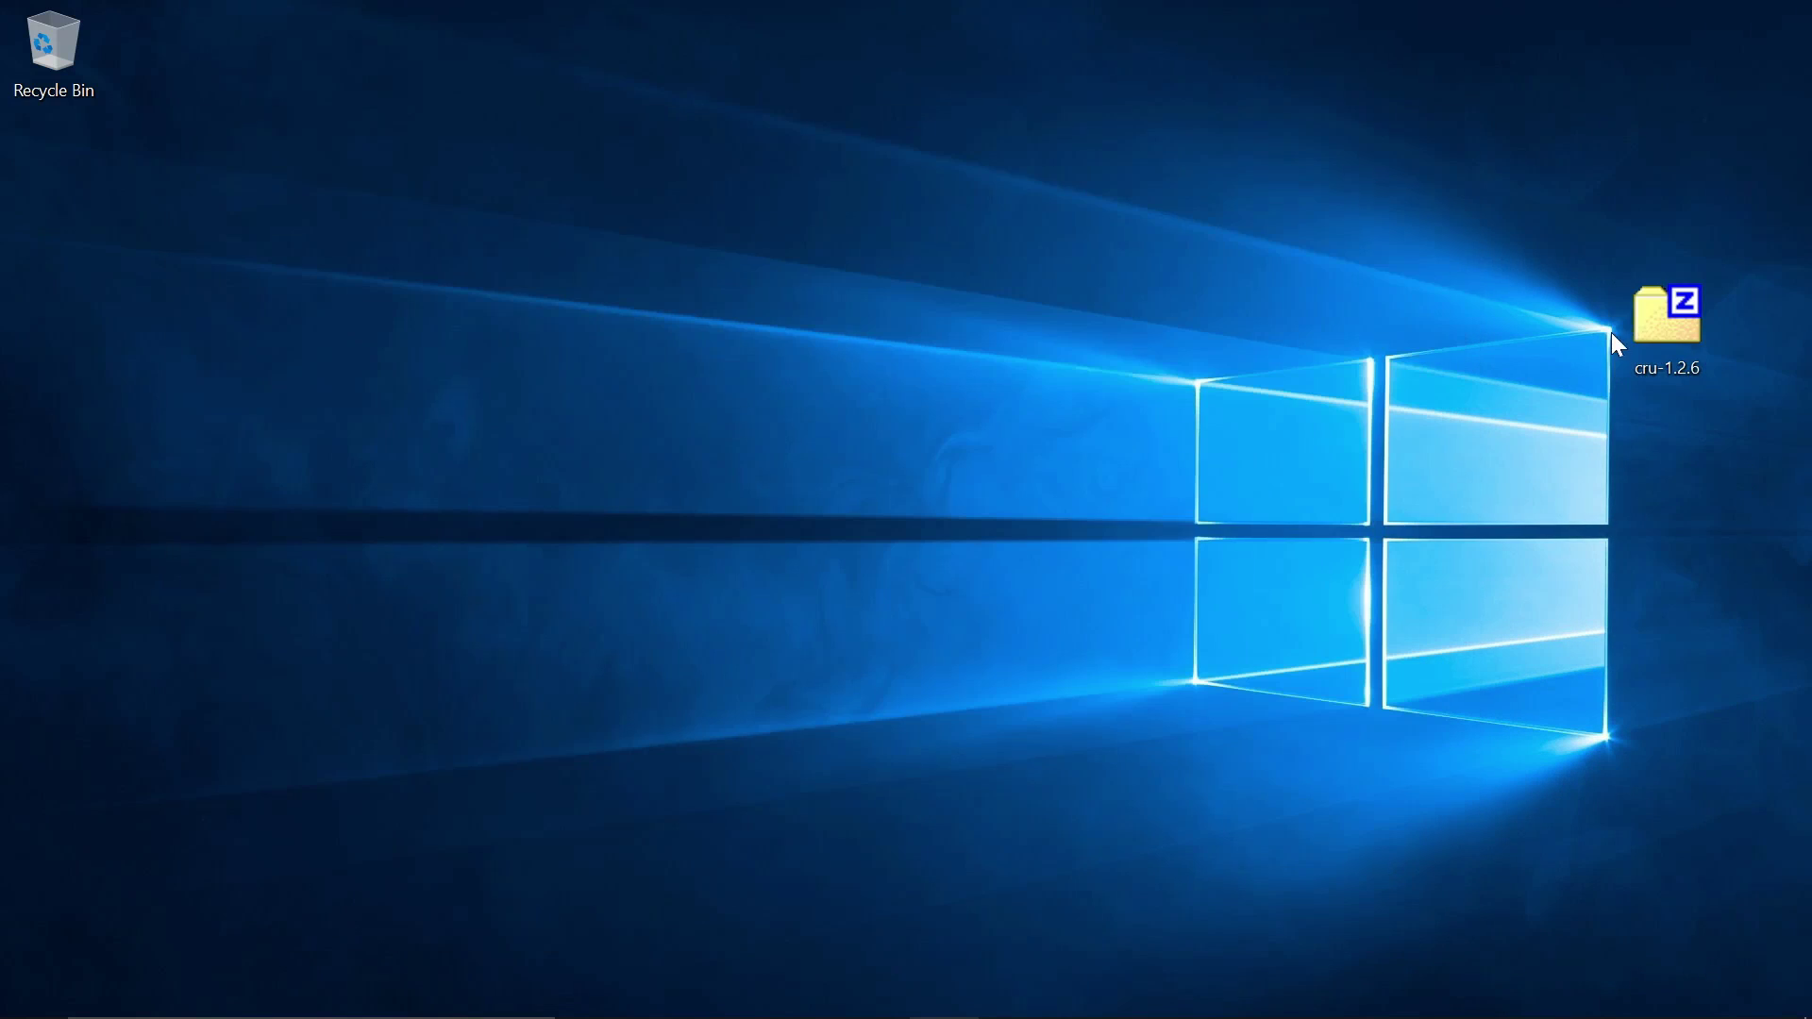
pyautogui.moveTo(1611, 332); pyautogui.dragTo(1459, 331)
pyautogui.doubleClick(1458, 325)
# Extract all four archive files into a new desktop 'New folder' and open it.
pyautogui.rightClick(309, 391)
pyautogui.click(746, 663)
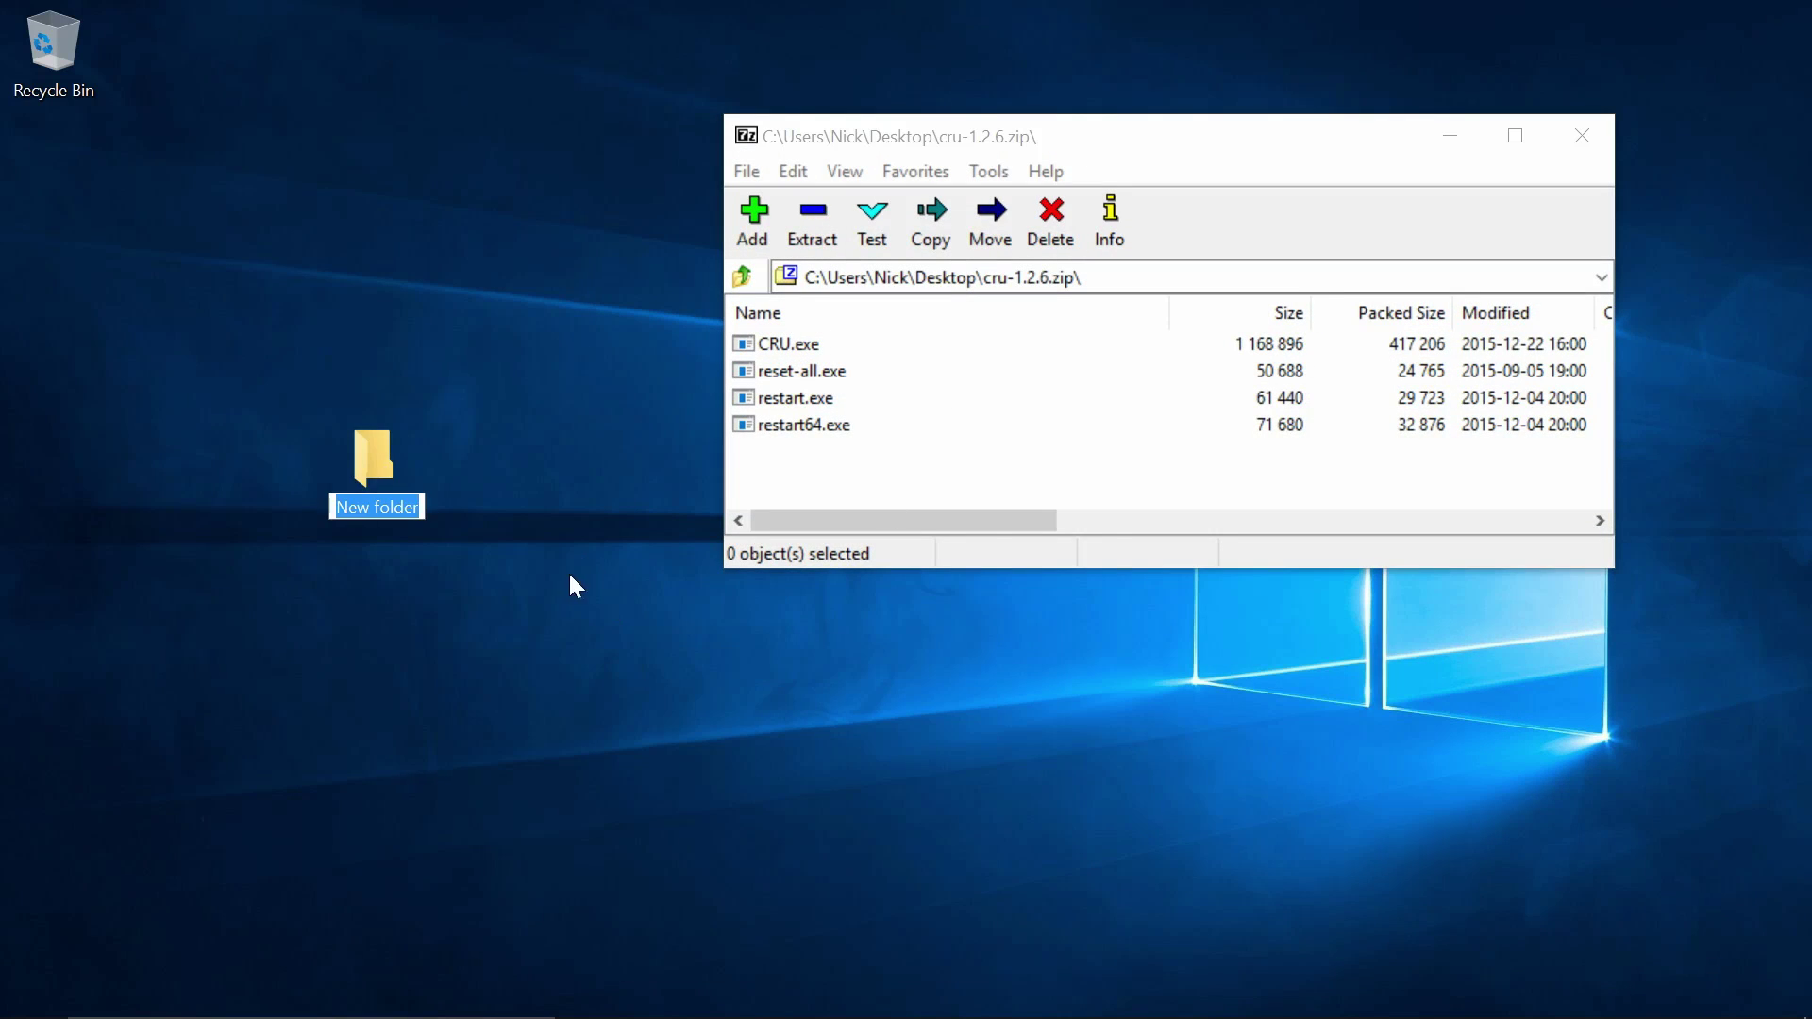
pyautogui.press('Return')
pyautogui.click(897, 355)
pyautogui.hotkey('ctrl', 'a')
pyautogui.moveTo(757, 337); pyautogui.dragTo(359, 498)
pyautogui.hotkey('alt', 'F4')
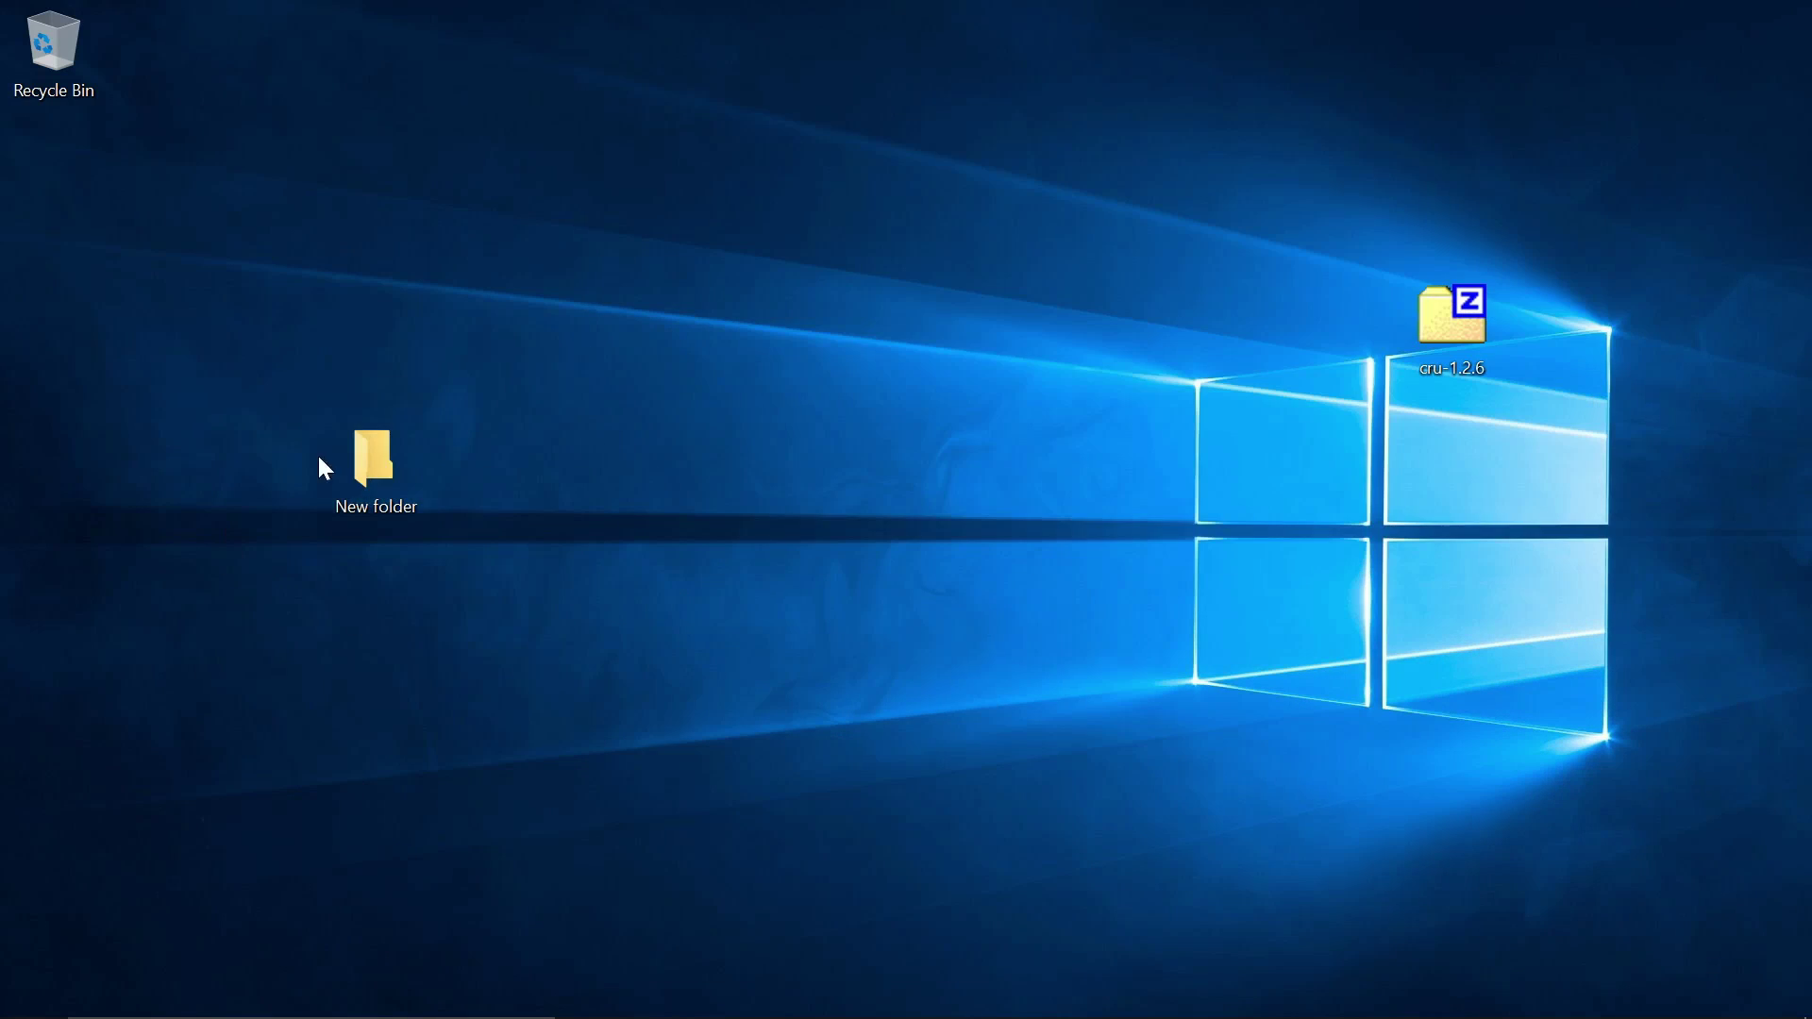
pyautogui.doubleClick(359, 451)
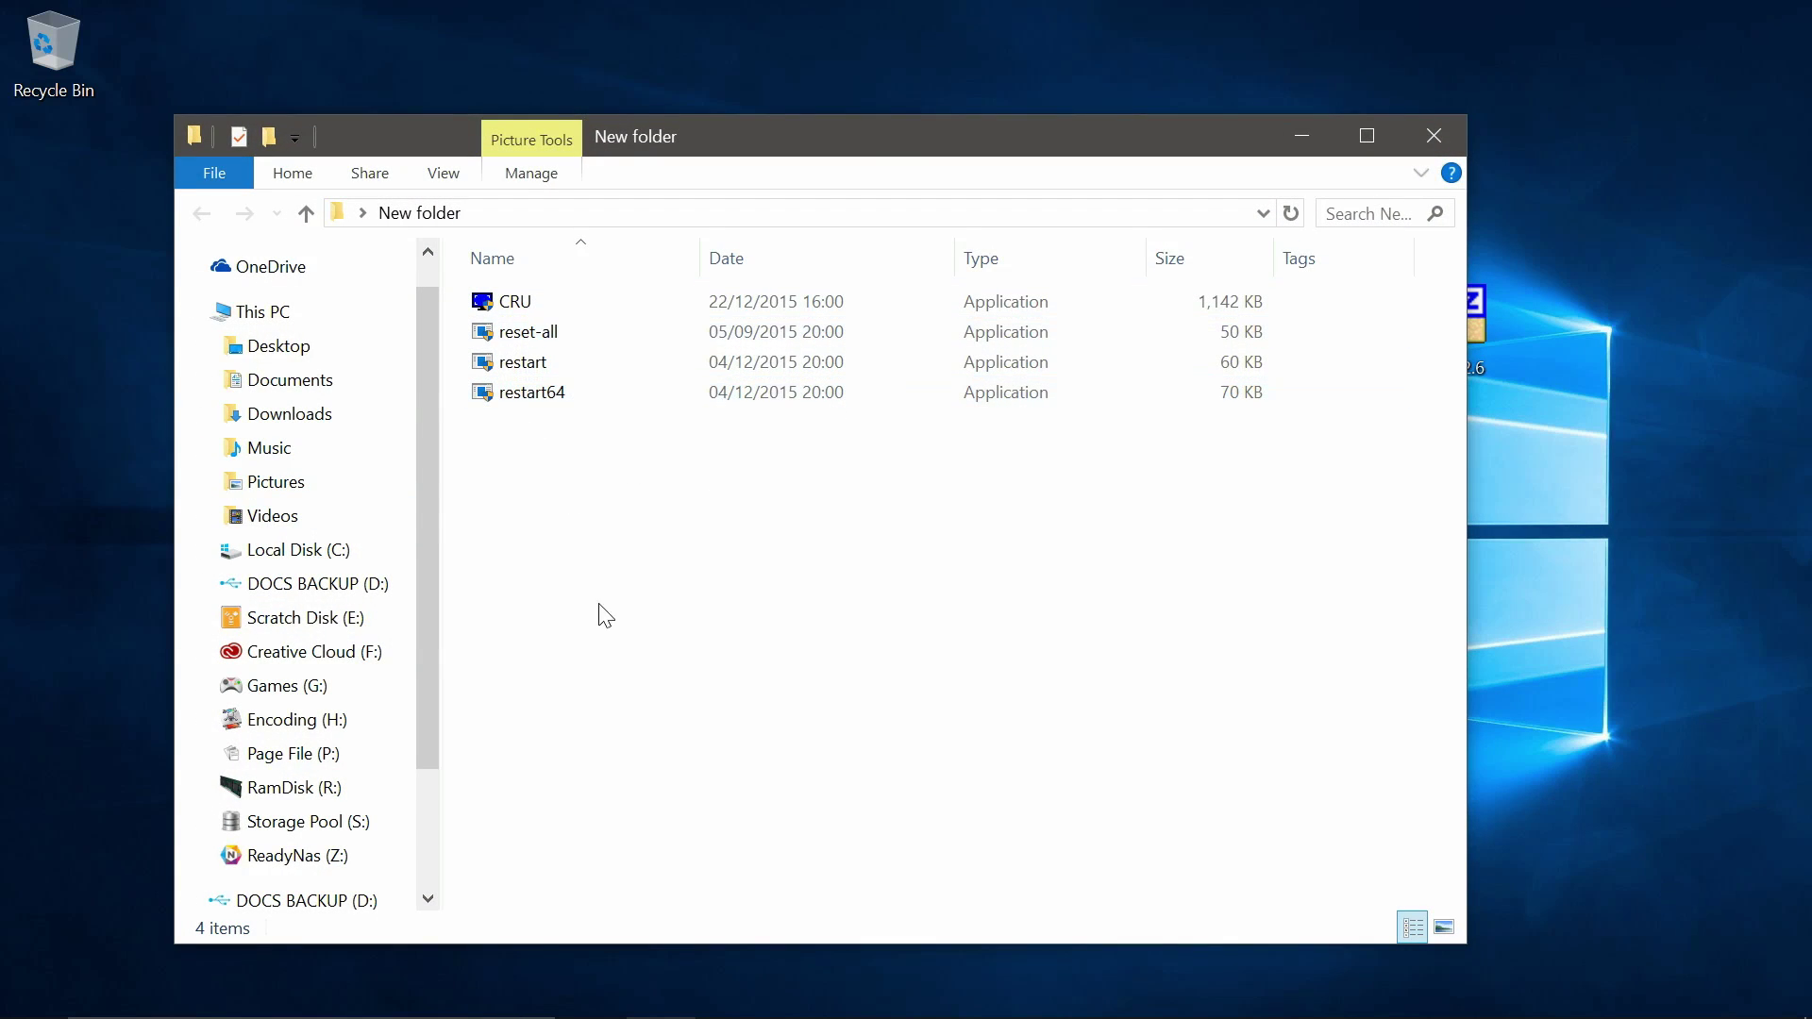
# Launch CRU with administrator approval and select the BNQ78CE - BenQ GL2460 monitor.
pyautogui.doubleClick(547, 307)
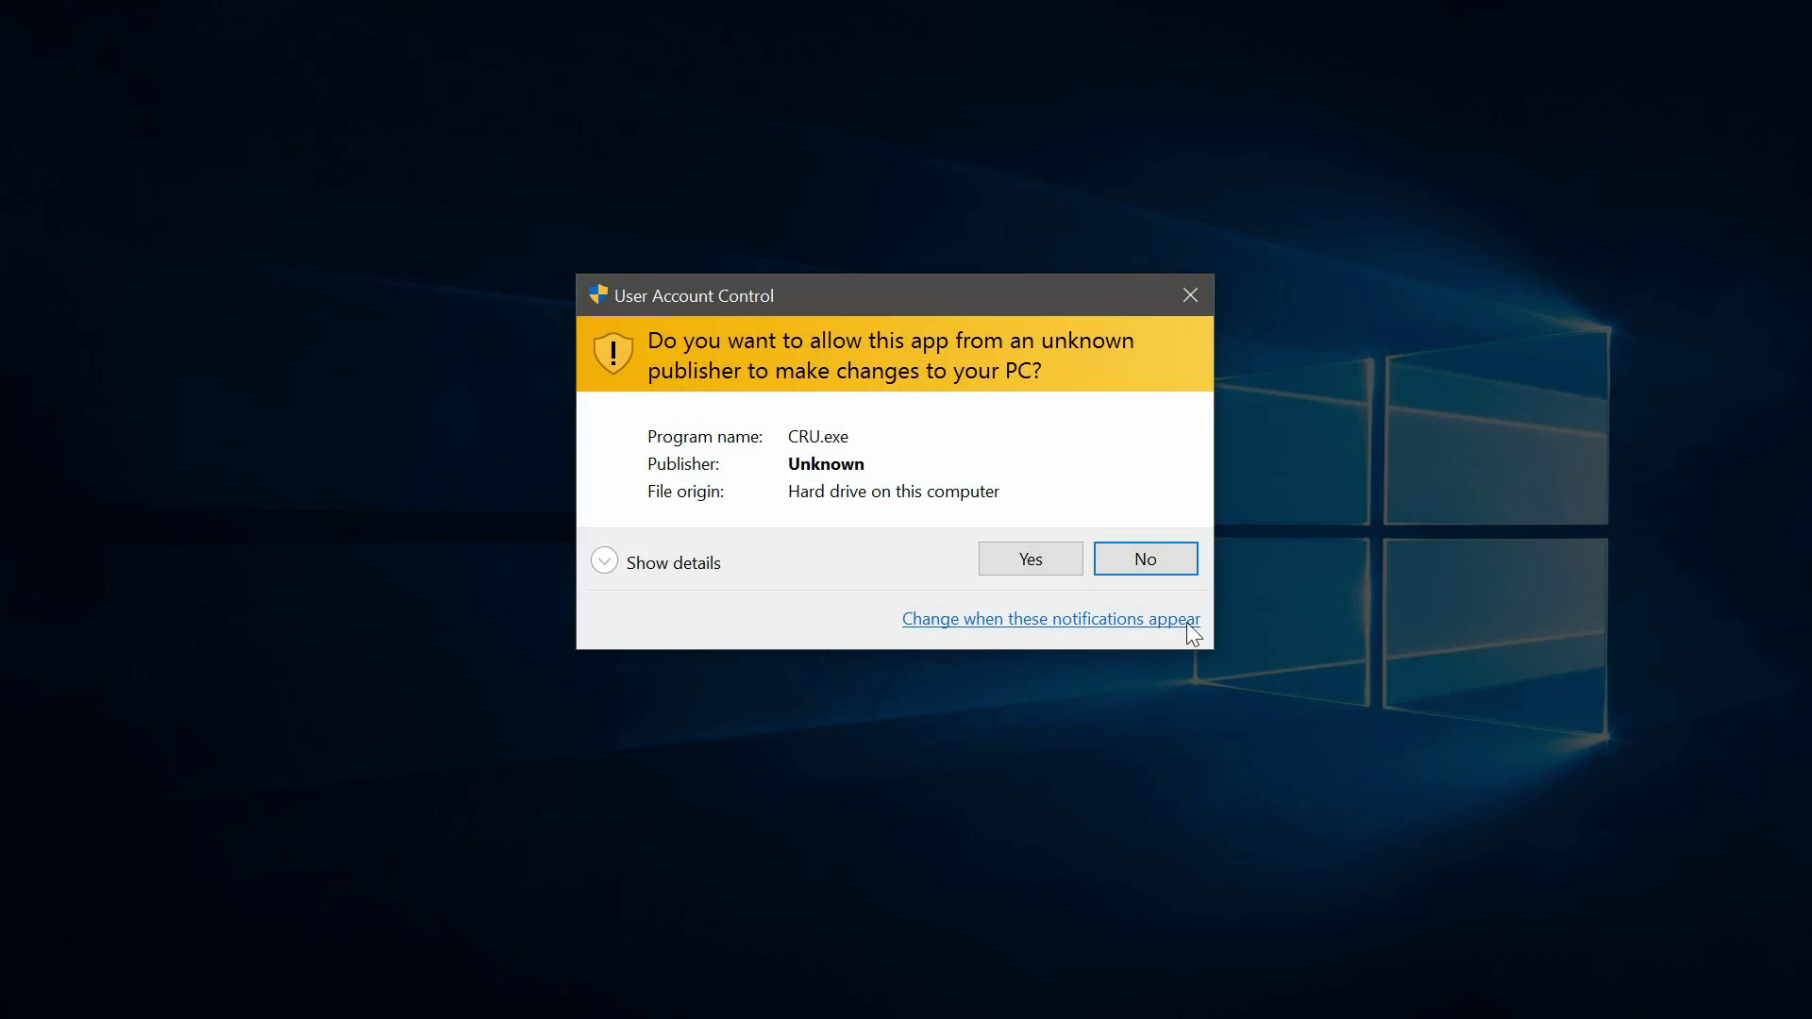
pyautogui.click(1032, 558)
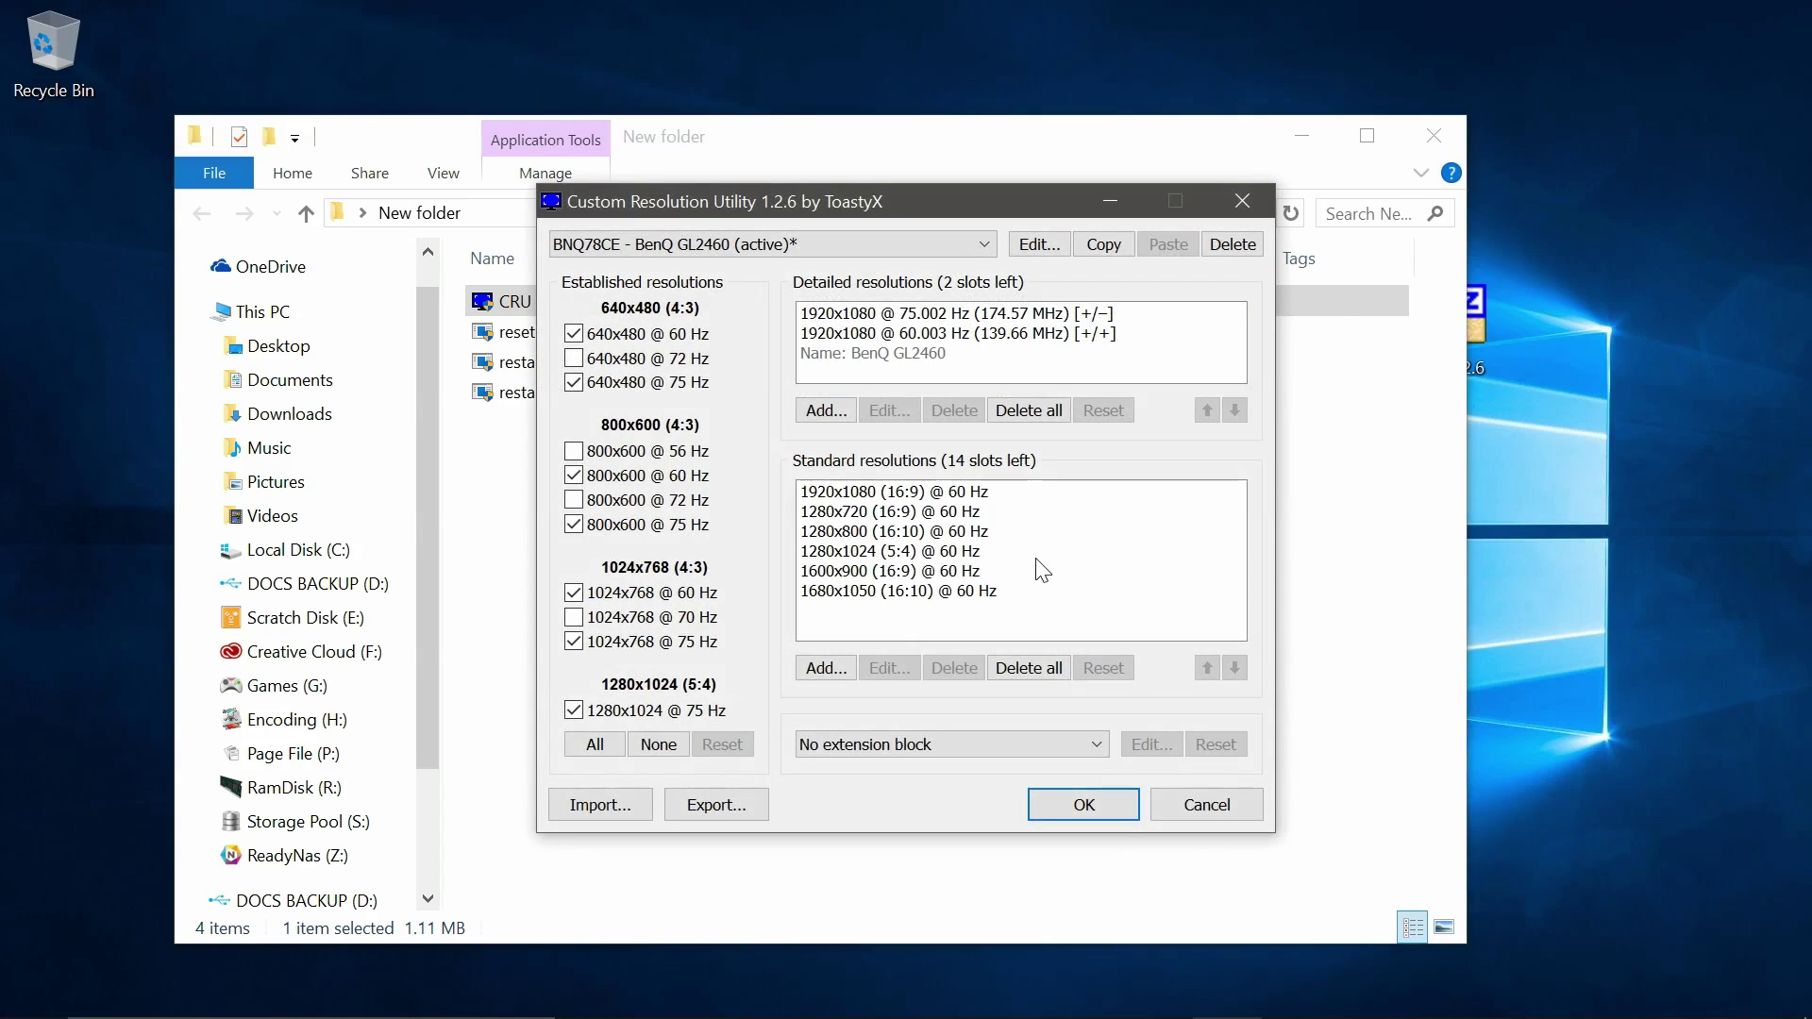
pyautogui.click(942, 242)
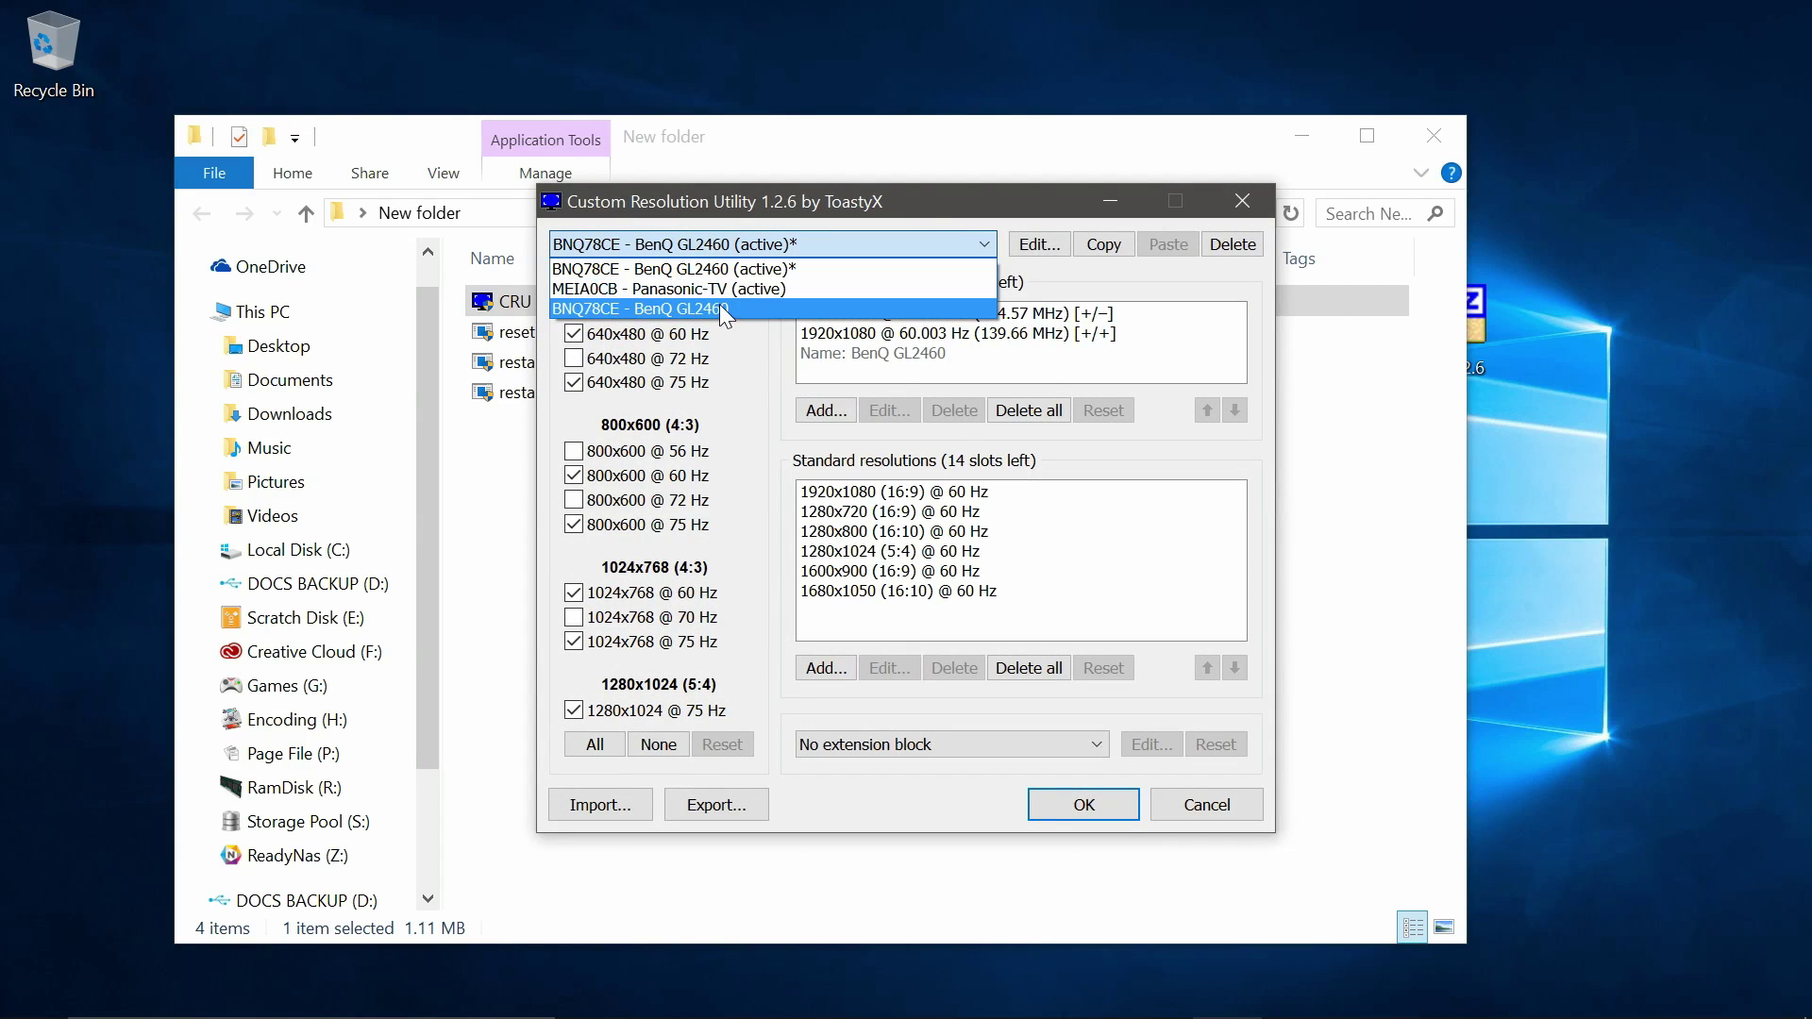
pyautogui.click(726, 307)
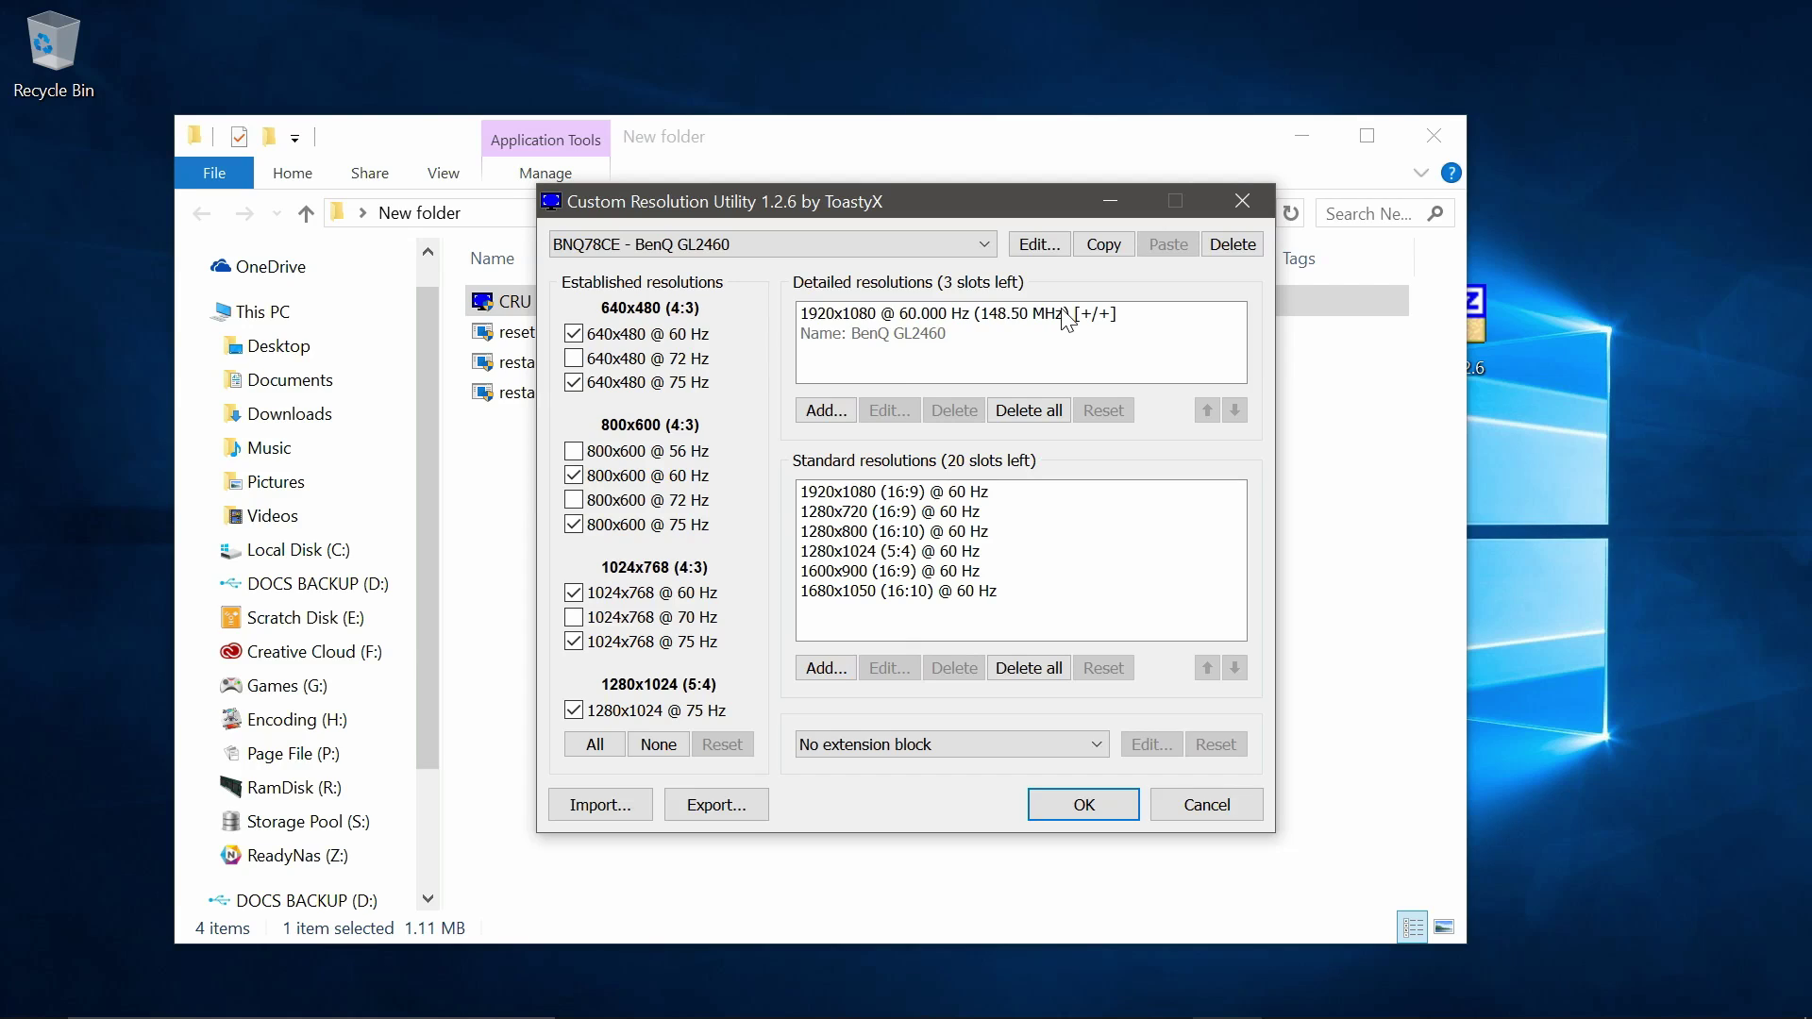
# Add a 1920x1080 detailed resolution using Automatic - LCD standard timing at 75 Hz.
pyautogui.click(840, 420)
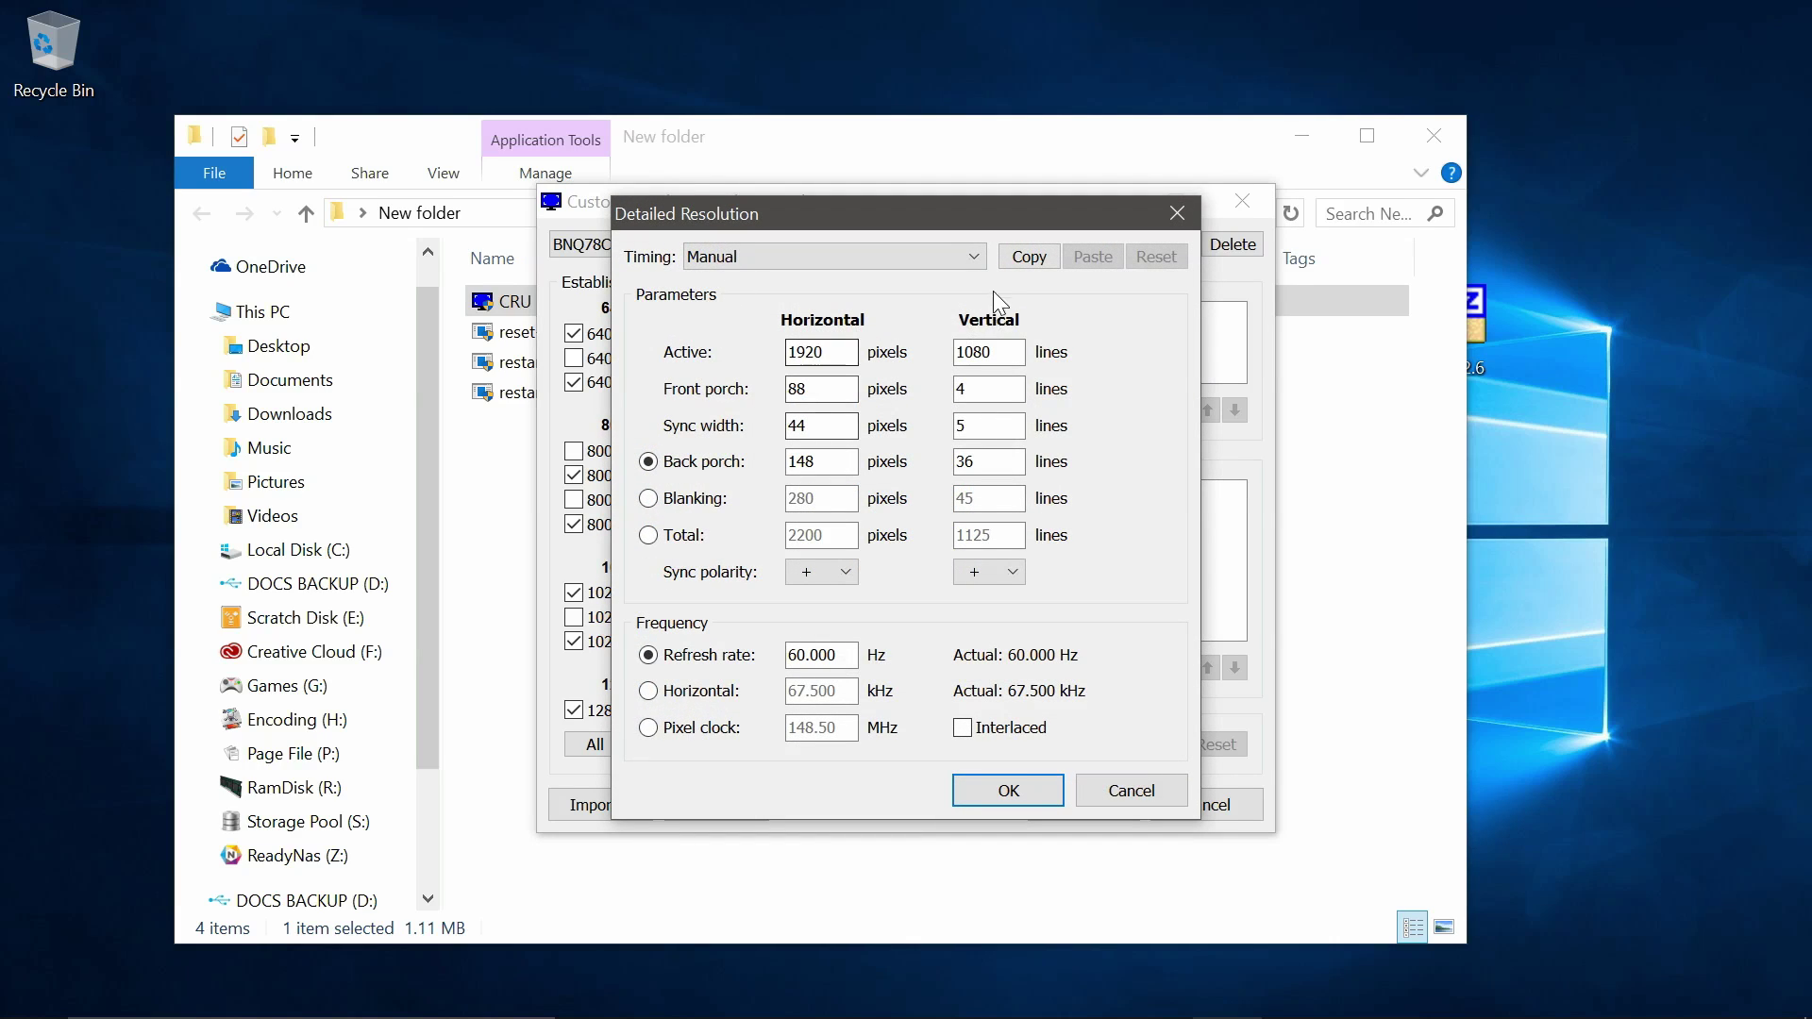
pyautogui.click(977, 257)
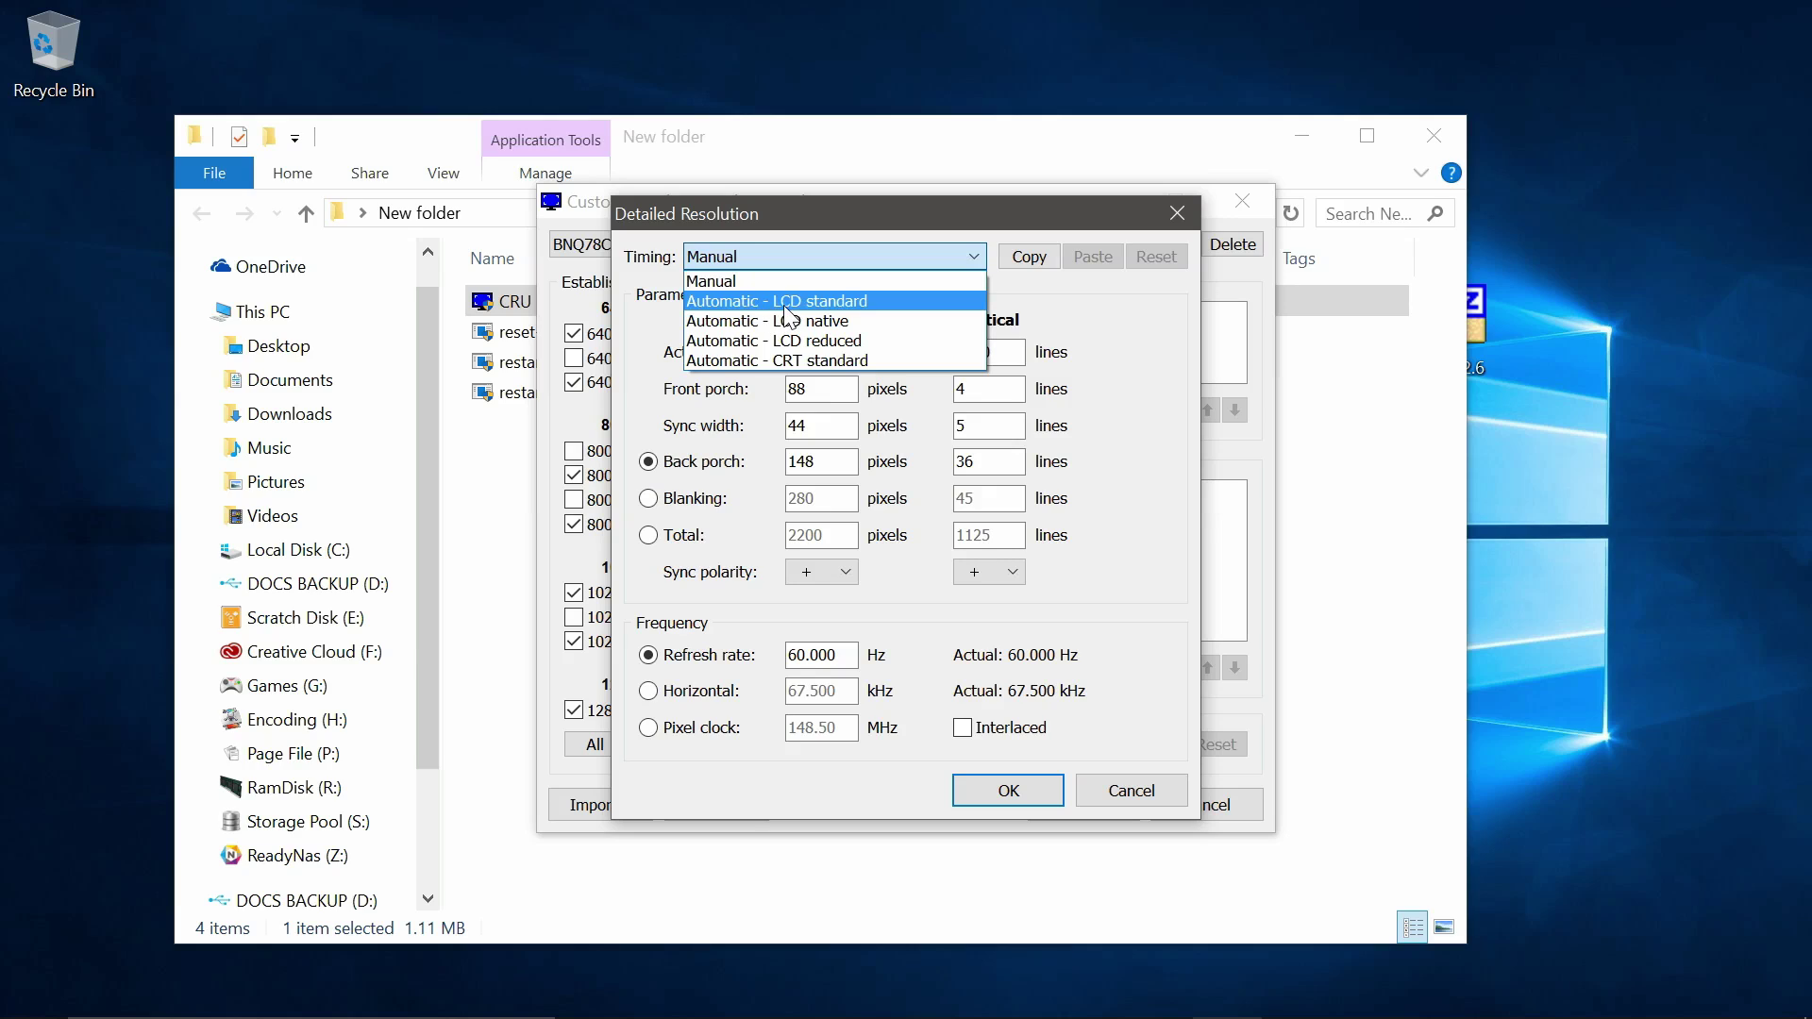
pyautogui.click(783, 300)
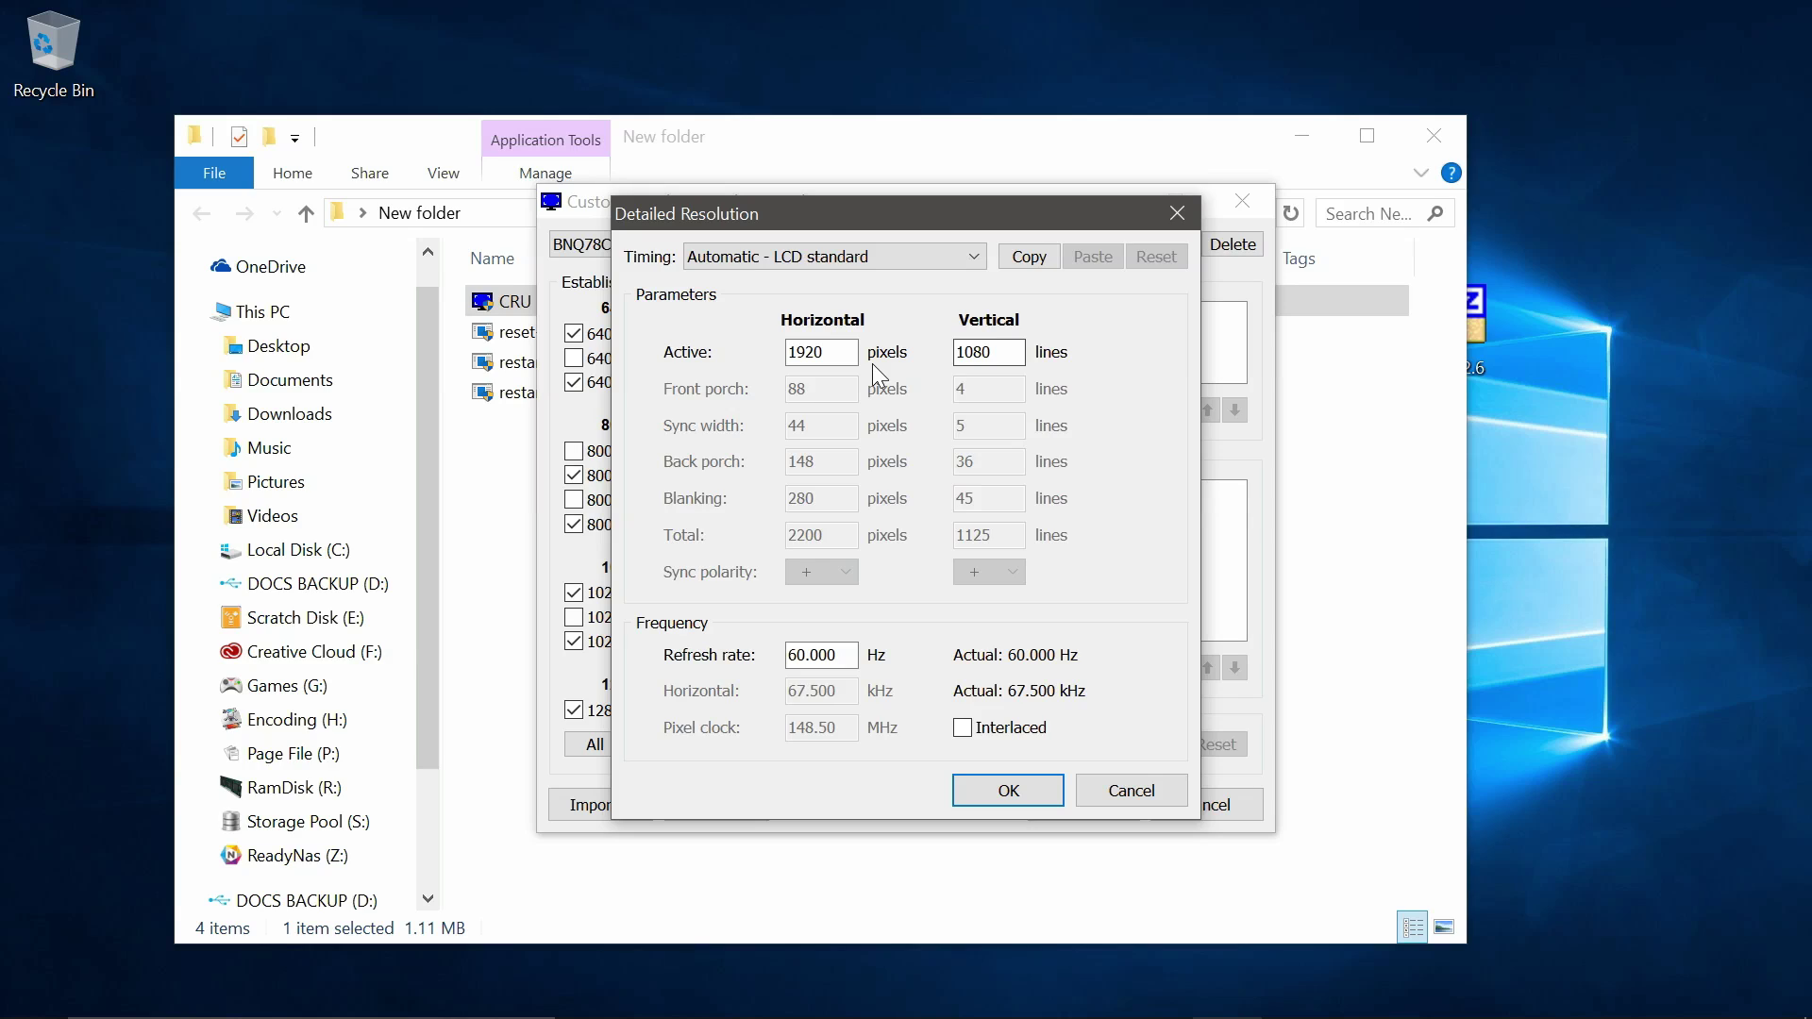
pyautogui.click(981, 354)
pyautogui.moveTo(852, 655); pyautogui.dragTo(776, 652)
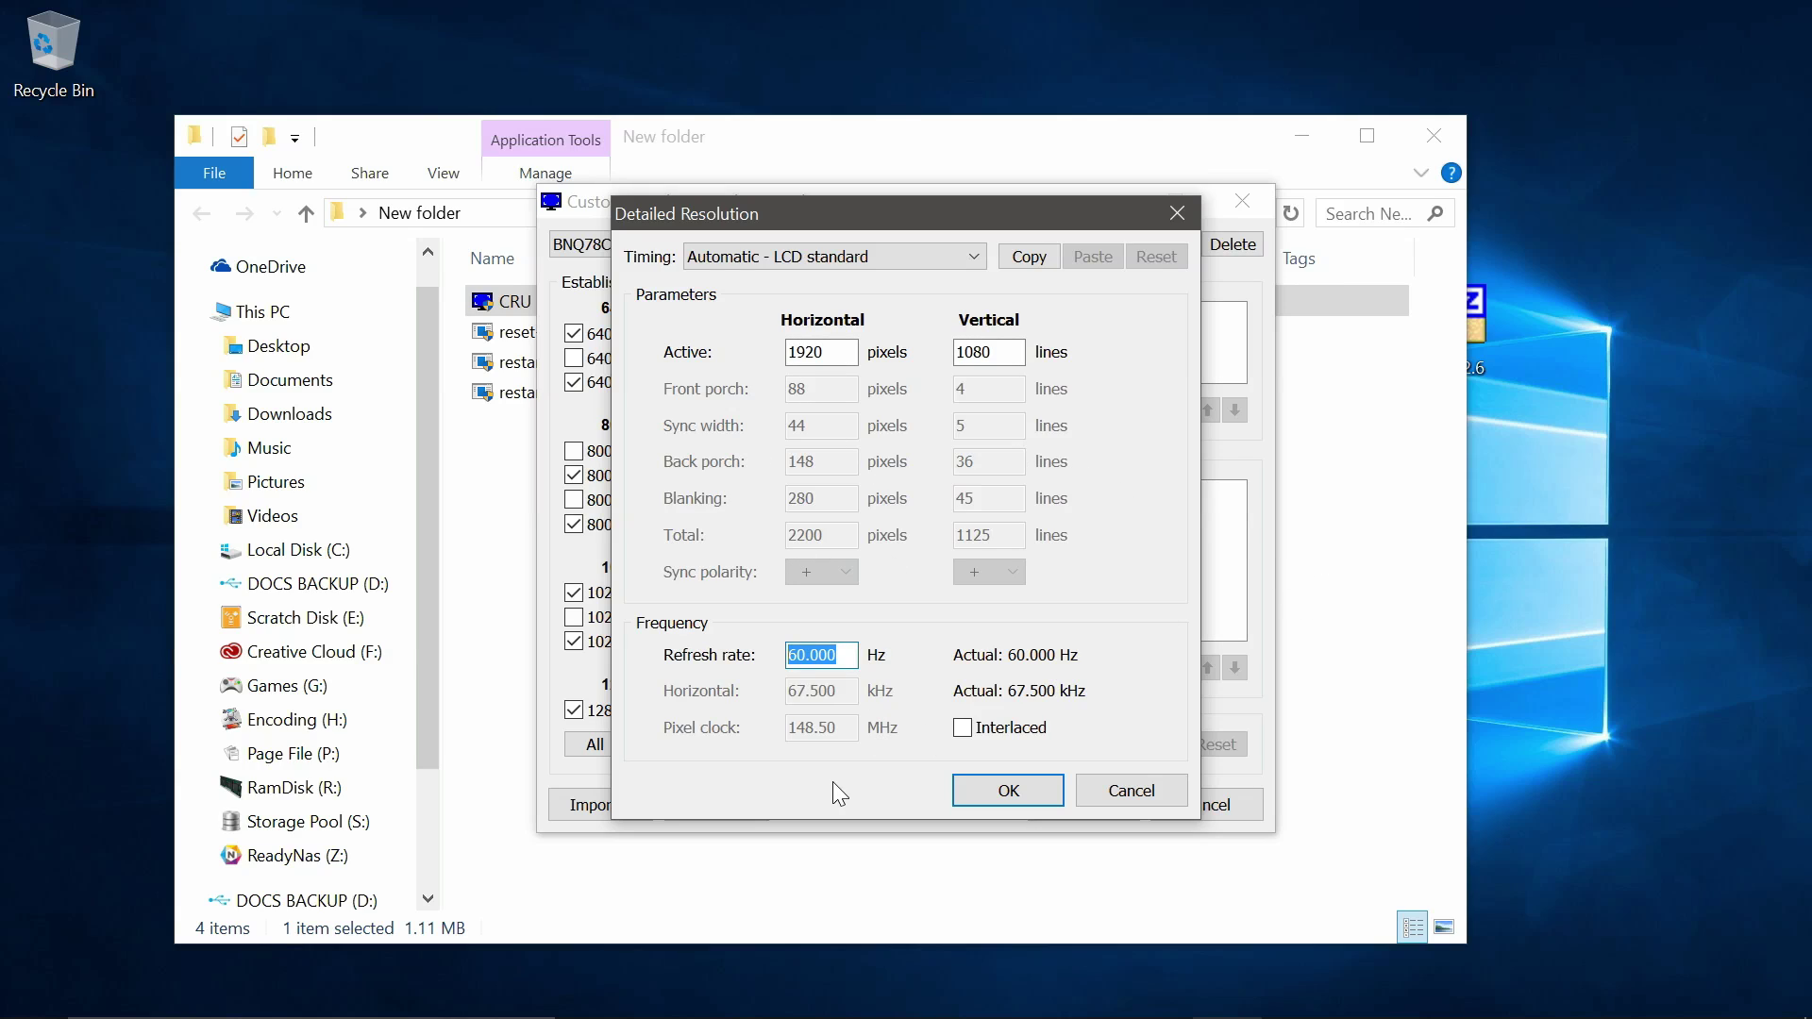
pyautogui.write('75')
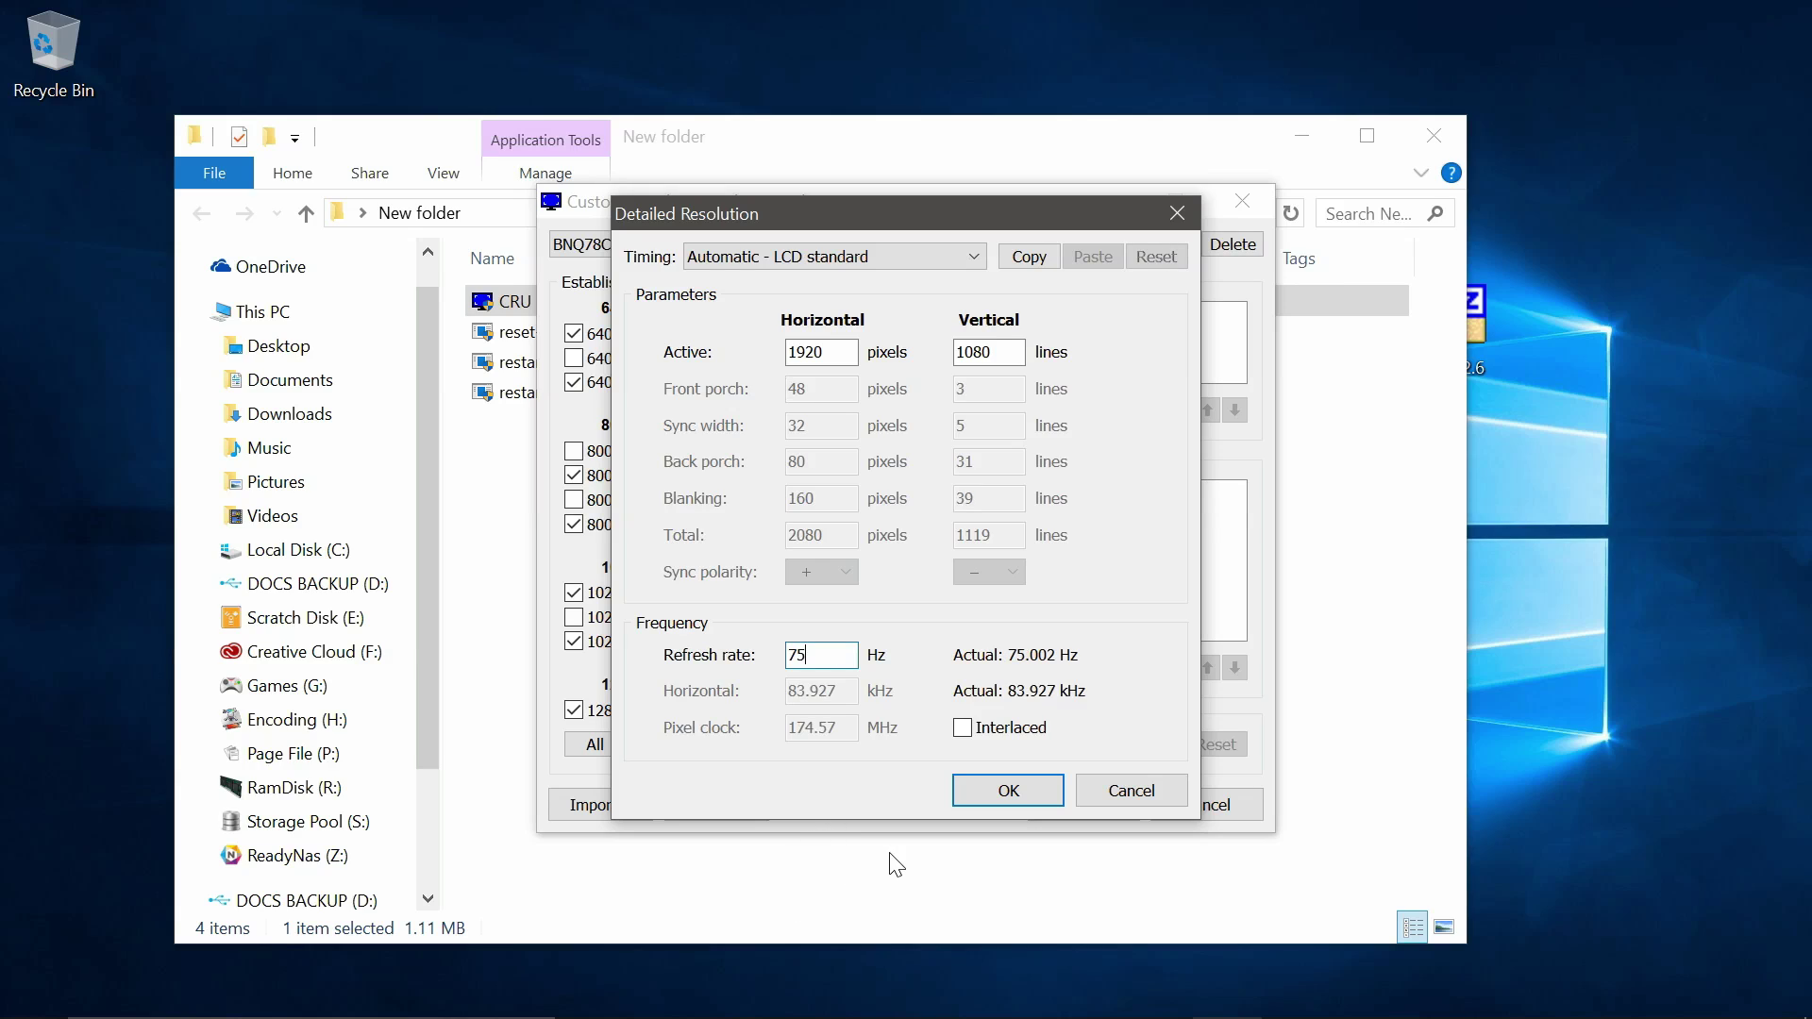
pyautogui.press('Tab')
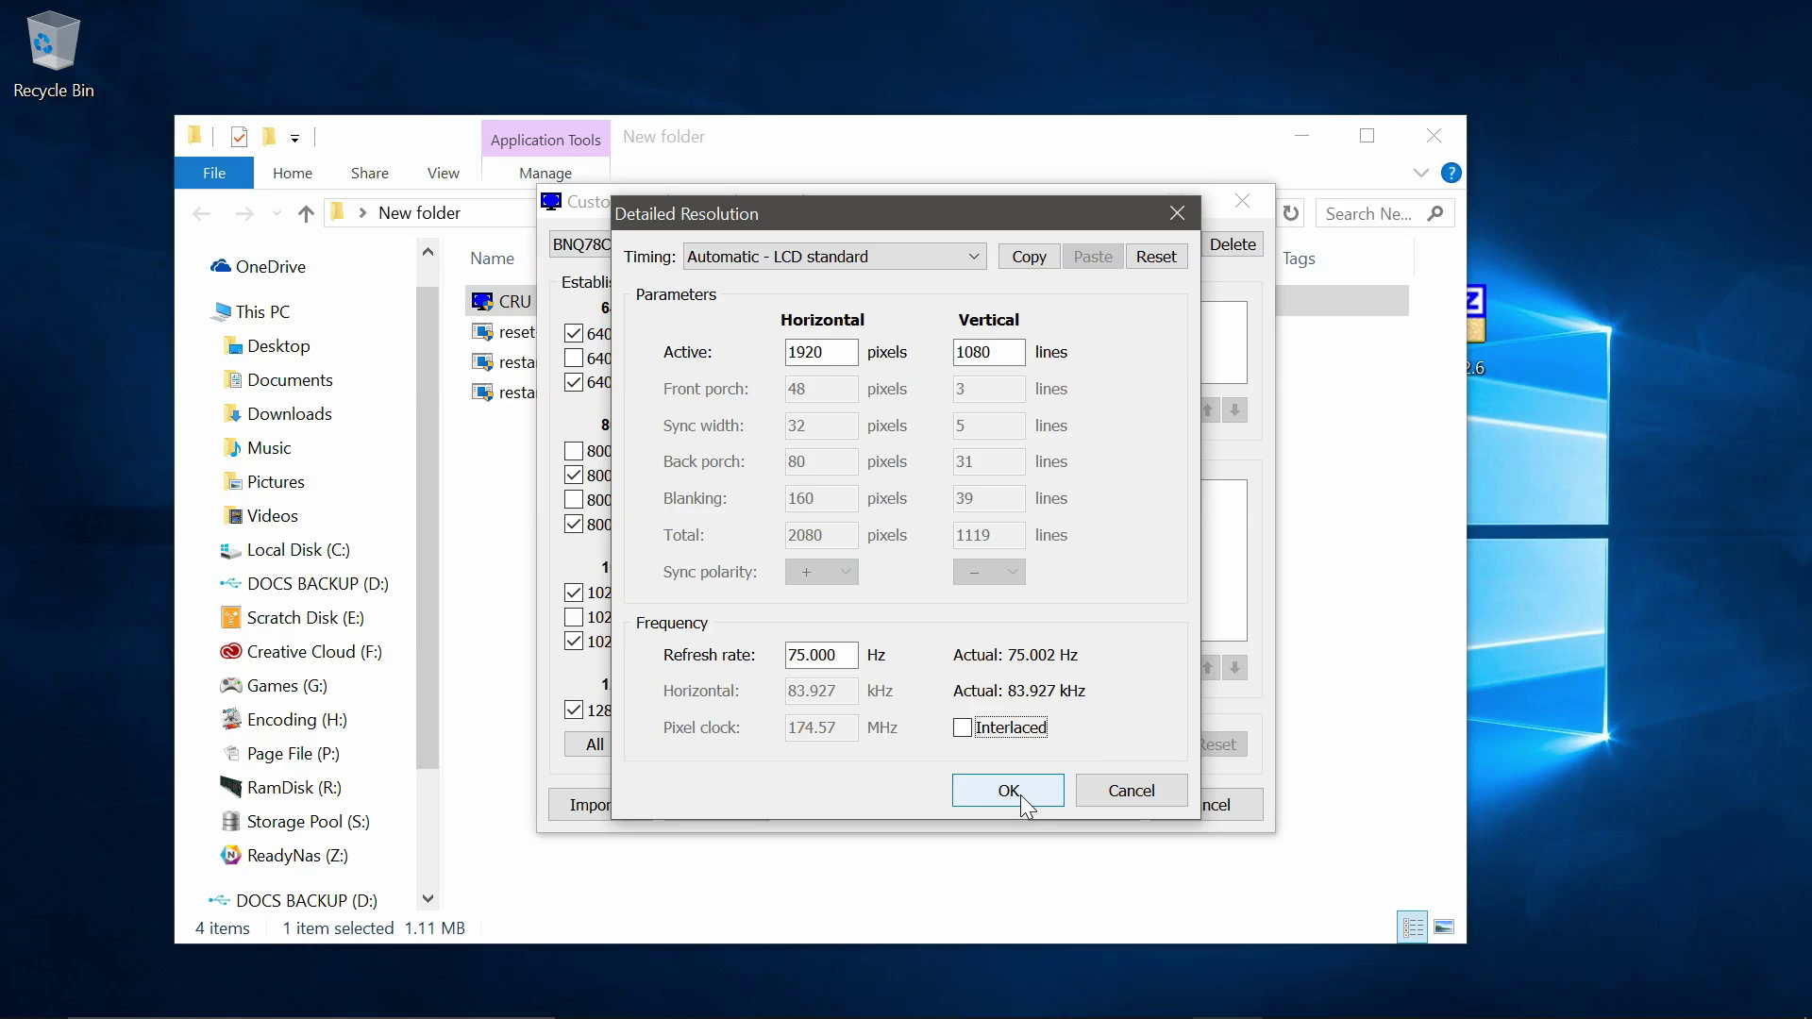
pyautogui.click(1008, 791)
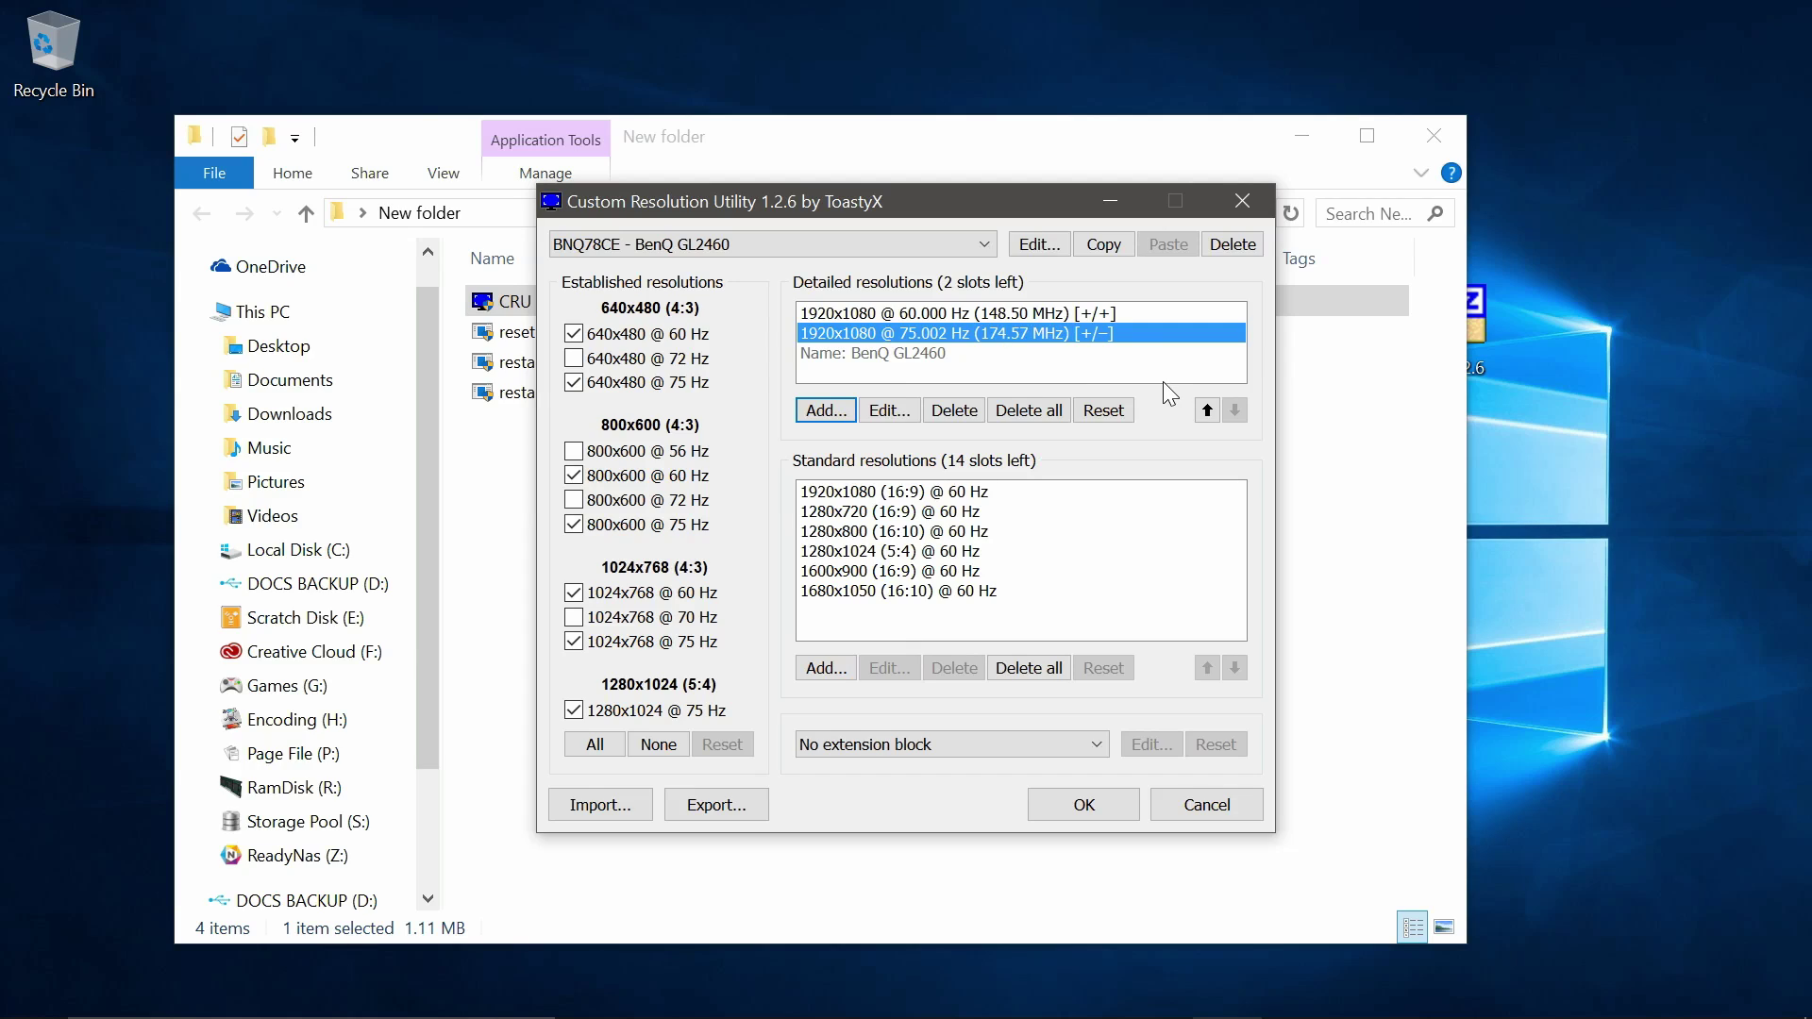
# Move the 75.002 Hz entry above the 60 Hz one and save with OK.
pyautogui.click(1207, 412)
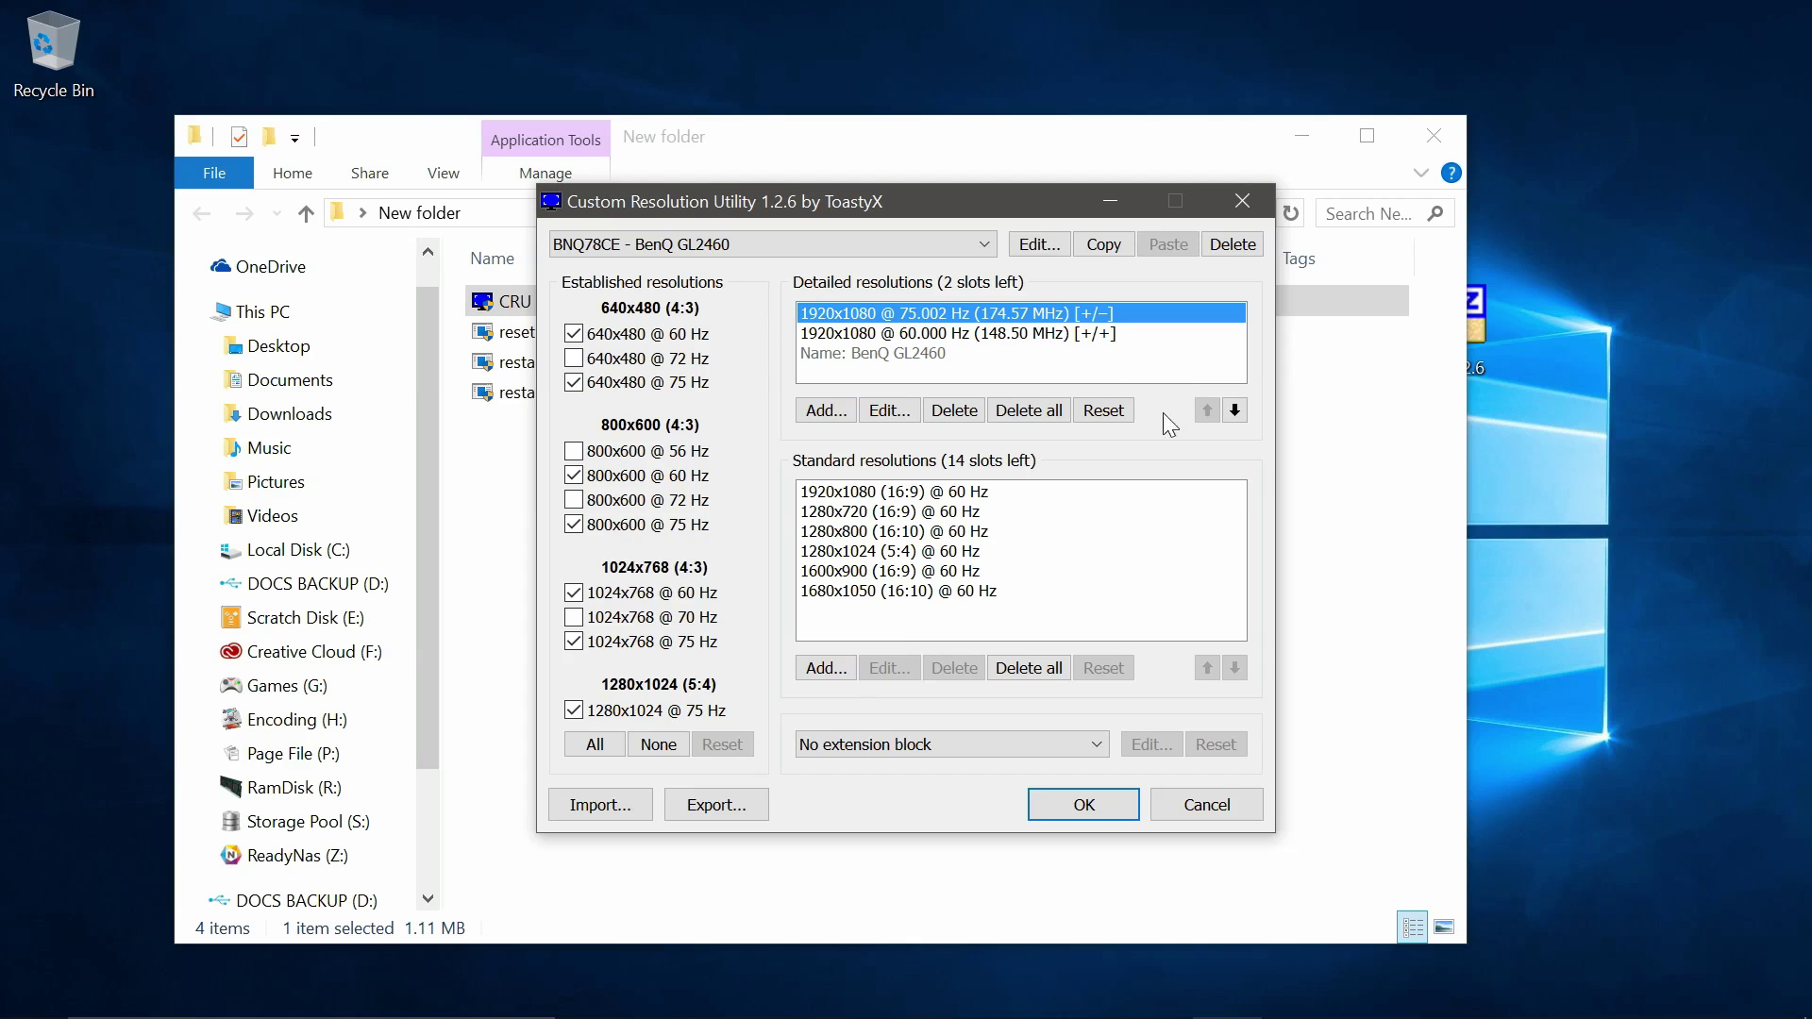
pyautogui.click(1119, 812)
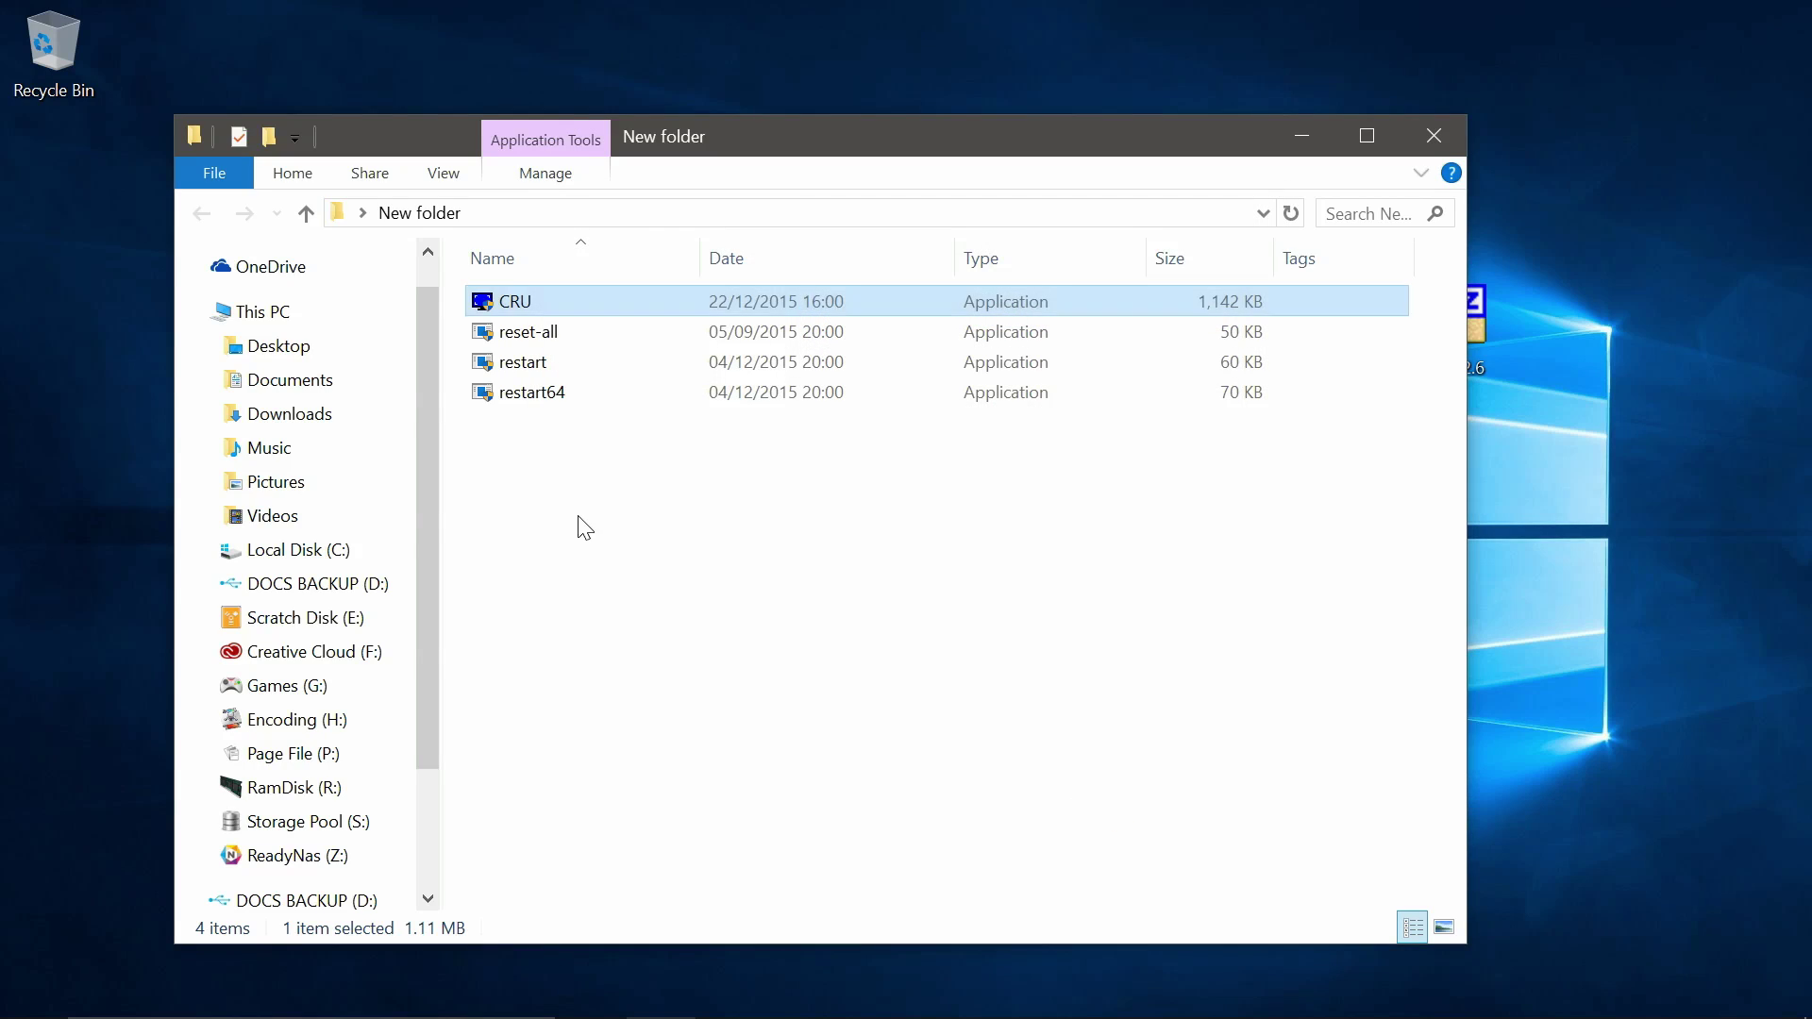
# Run restart64 with administrator approval to restart the graphics driver.
pyautogui.click(571, 535)
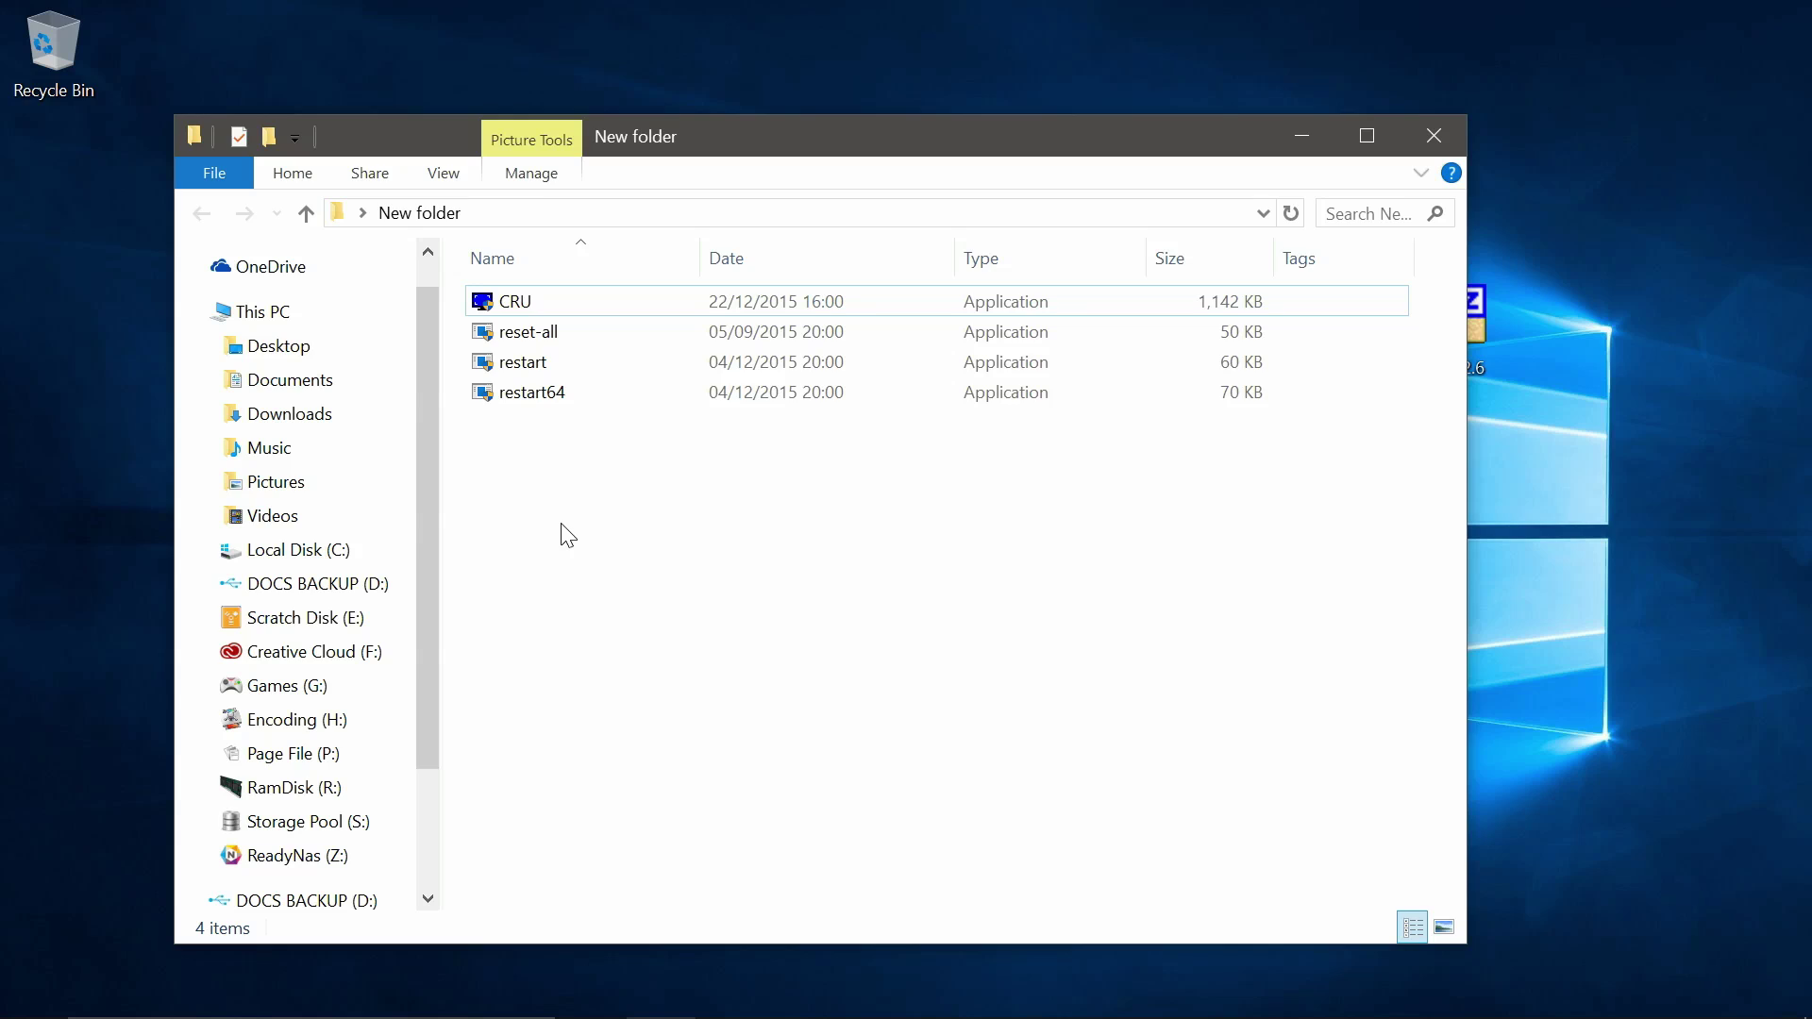
pyautogui.click(536, 406)
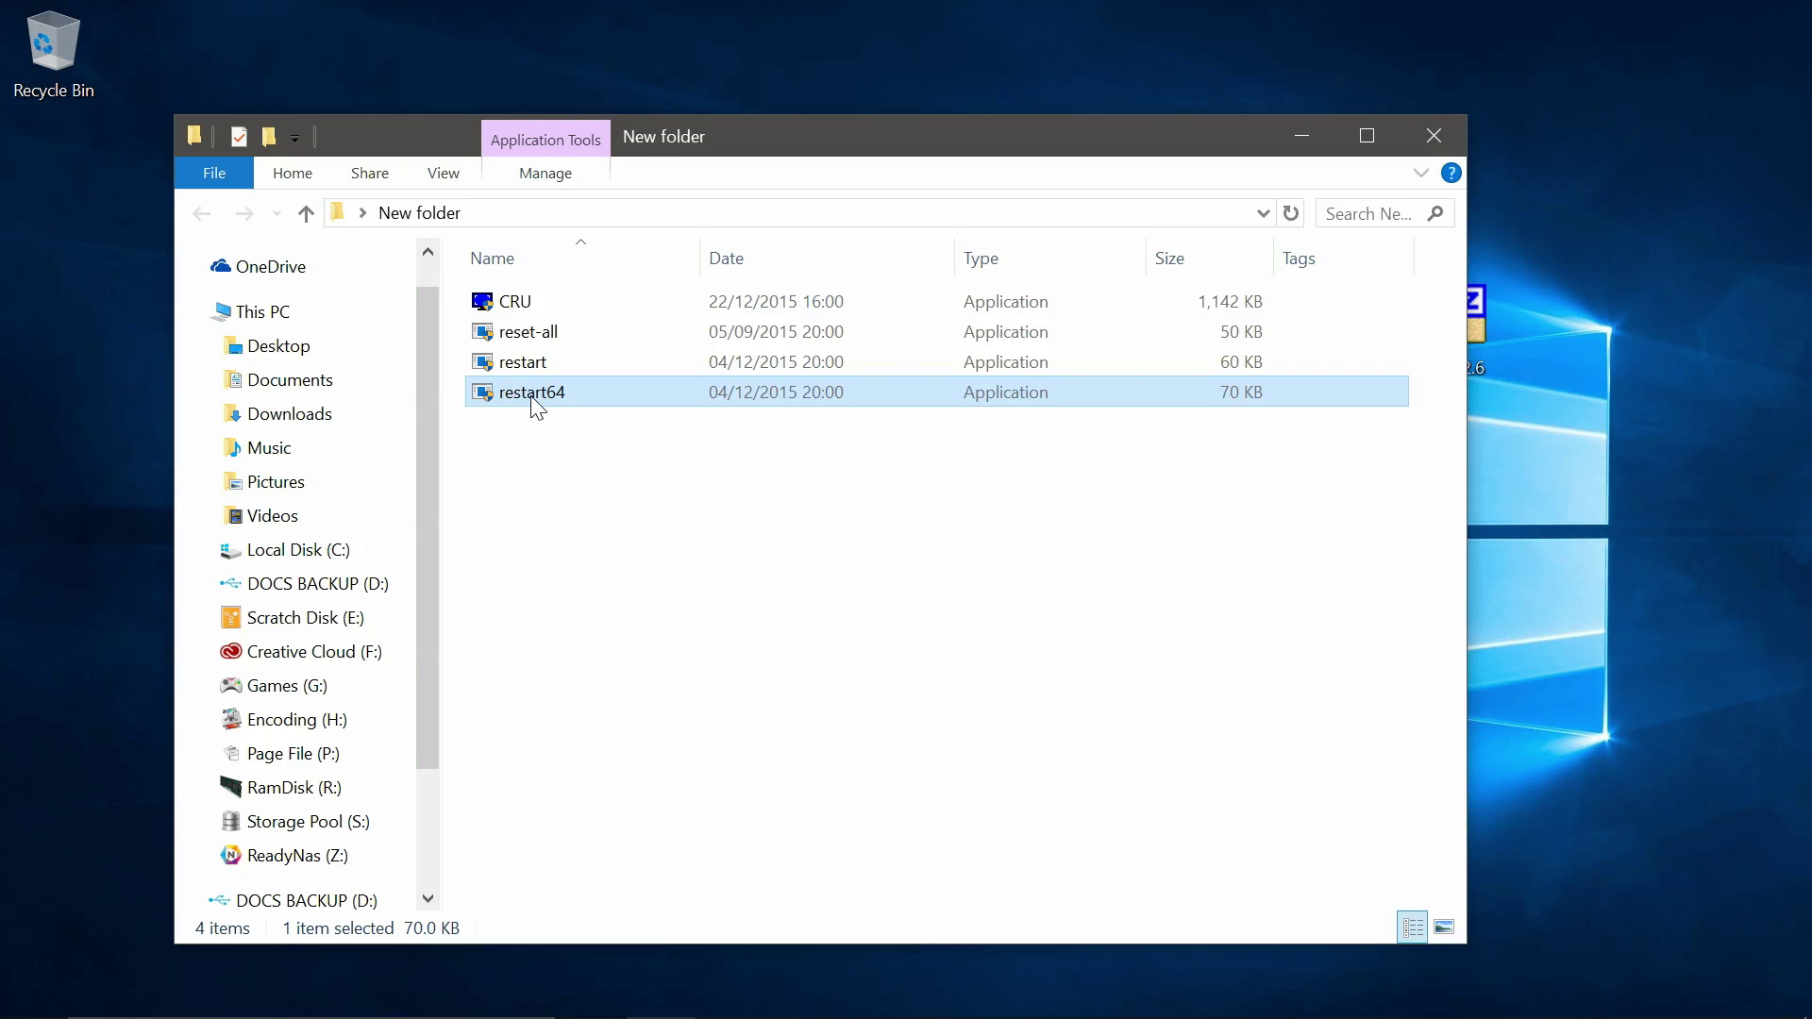
pyautogui.doubleClick(534, 404)
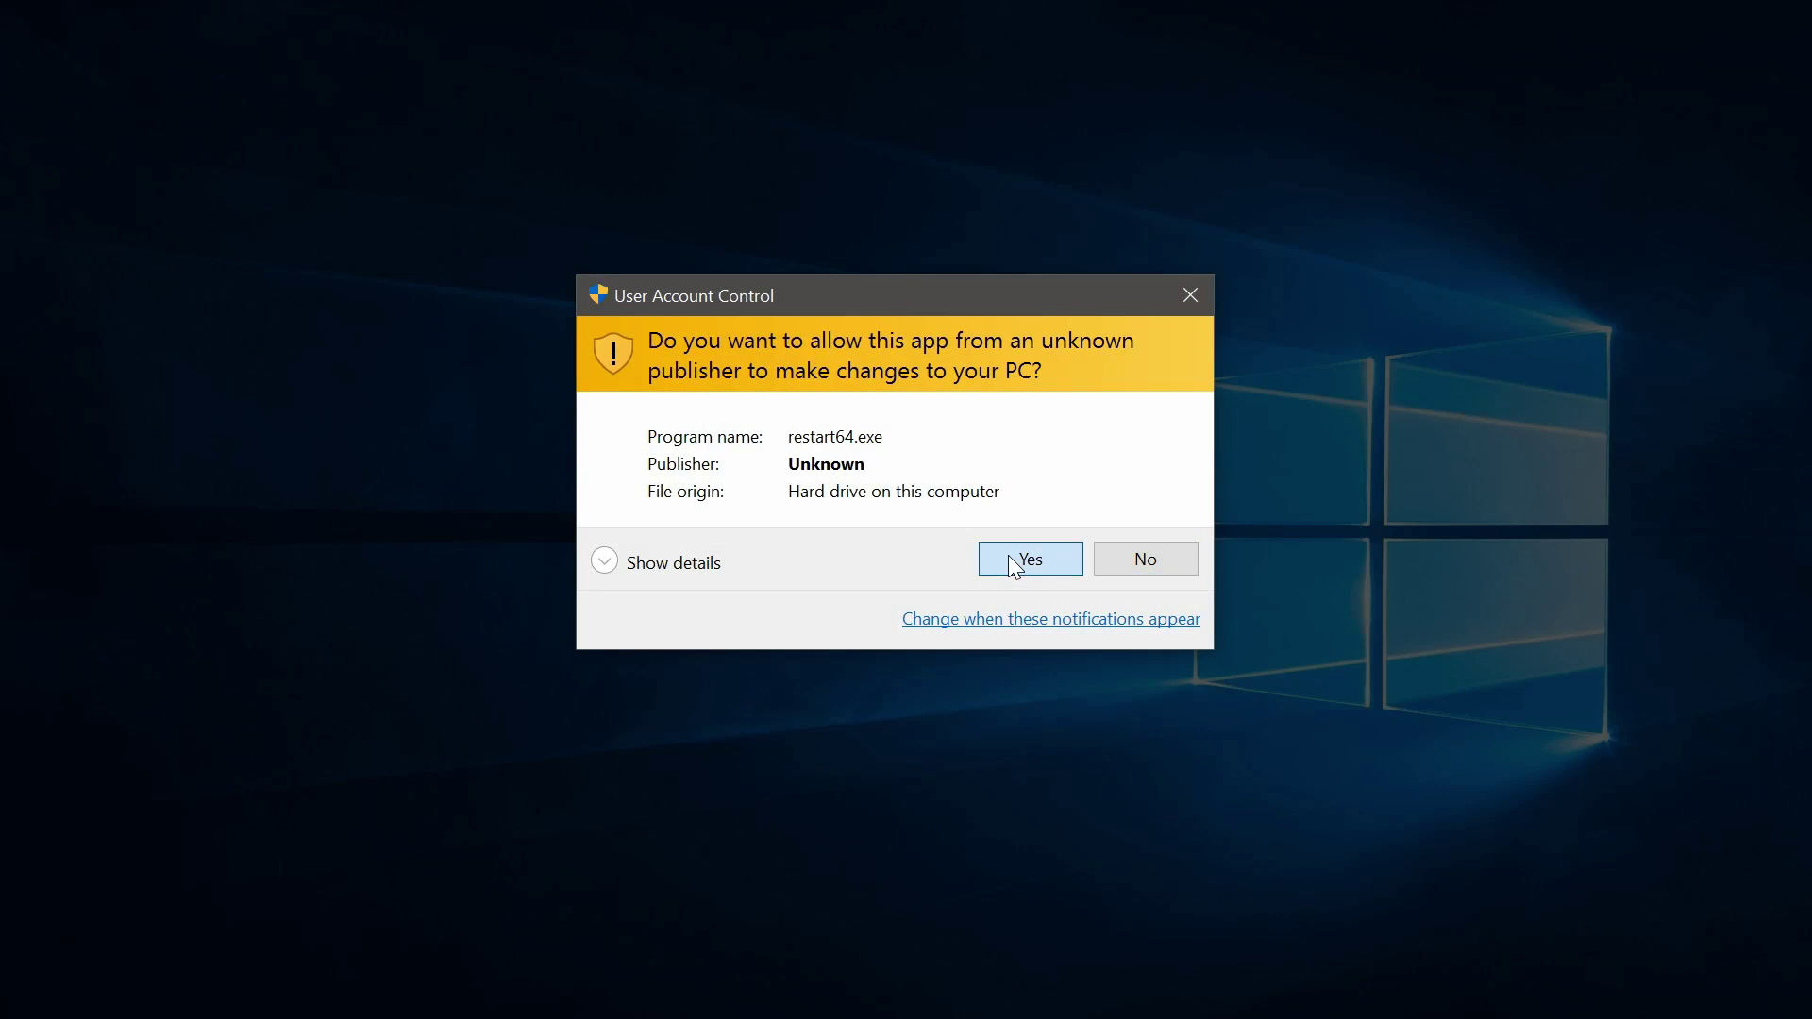
pyautogui.click(1008, 555)
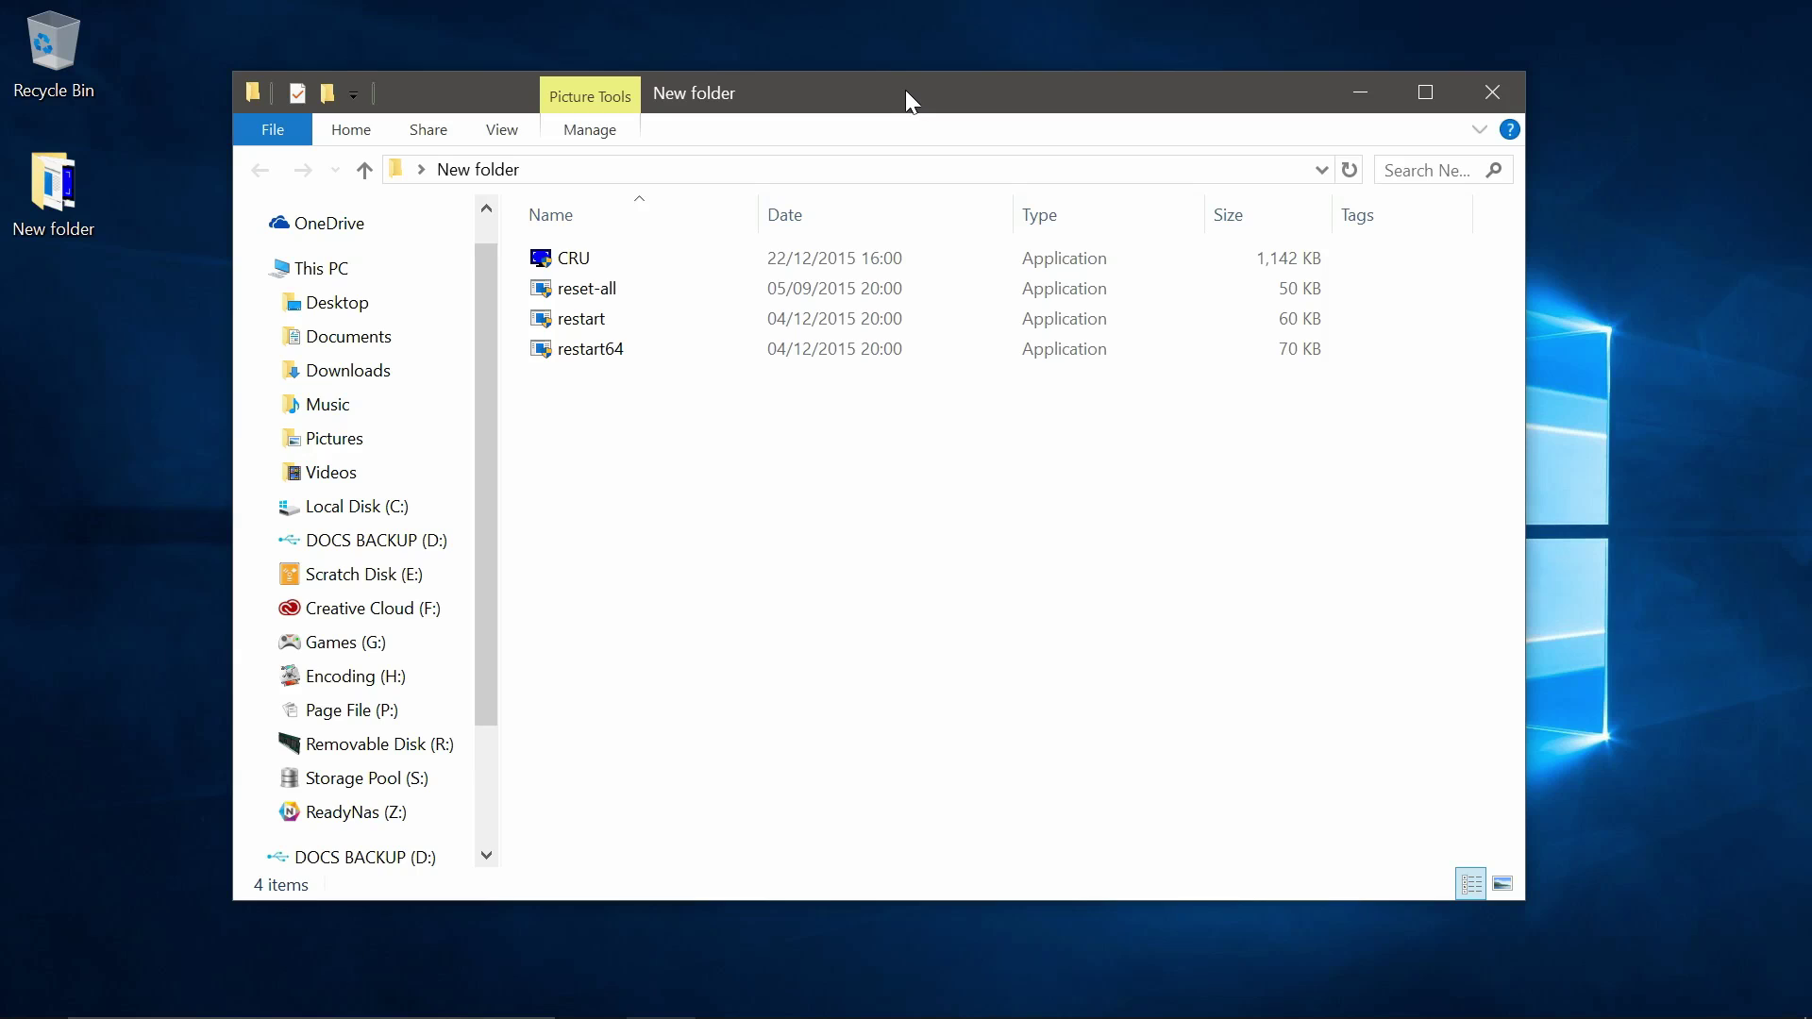
# Go to Control Panel's Screen Resolution page and its advanced adapter and monitor properties.
pyautogui.rightClick(28, 1006)
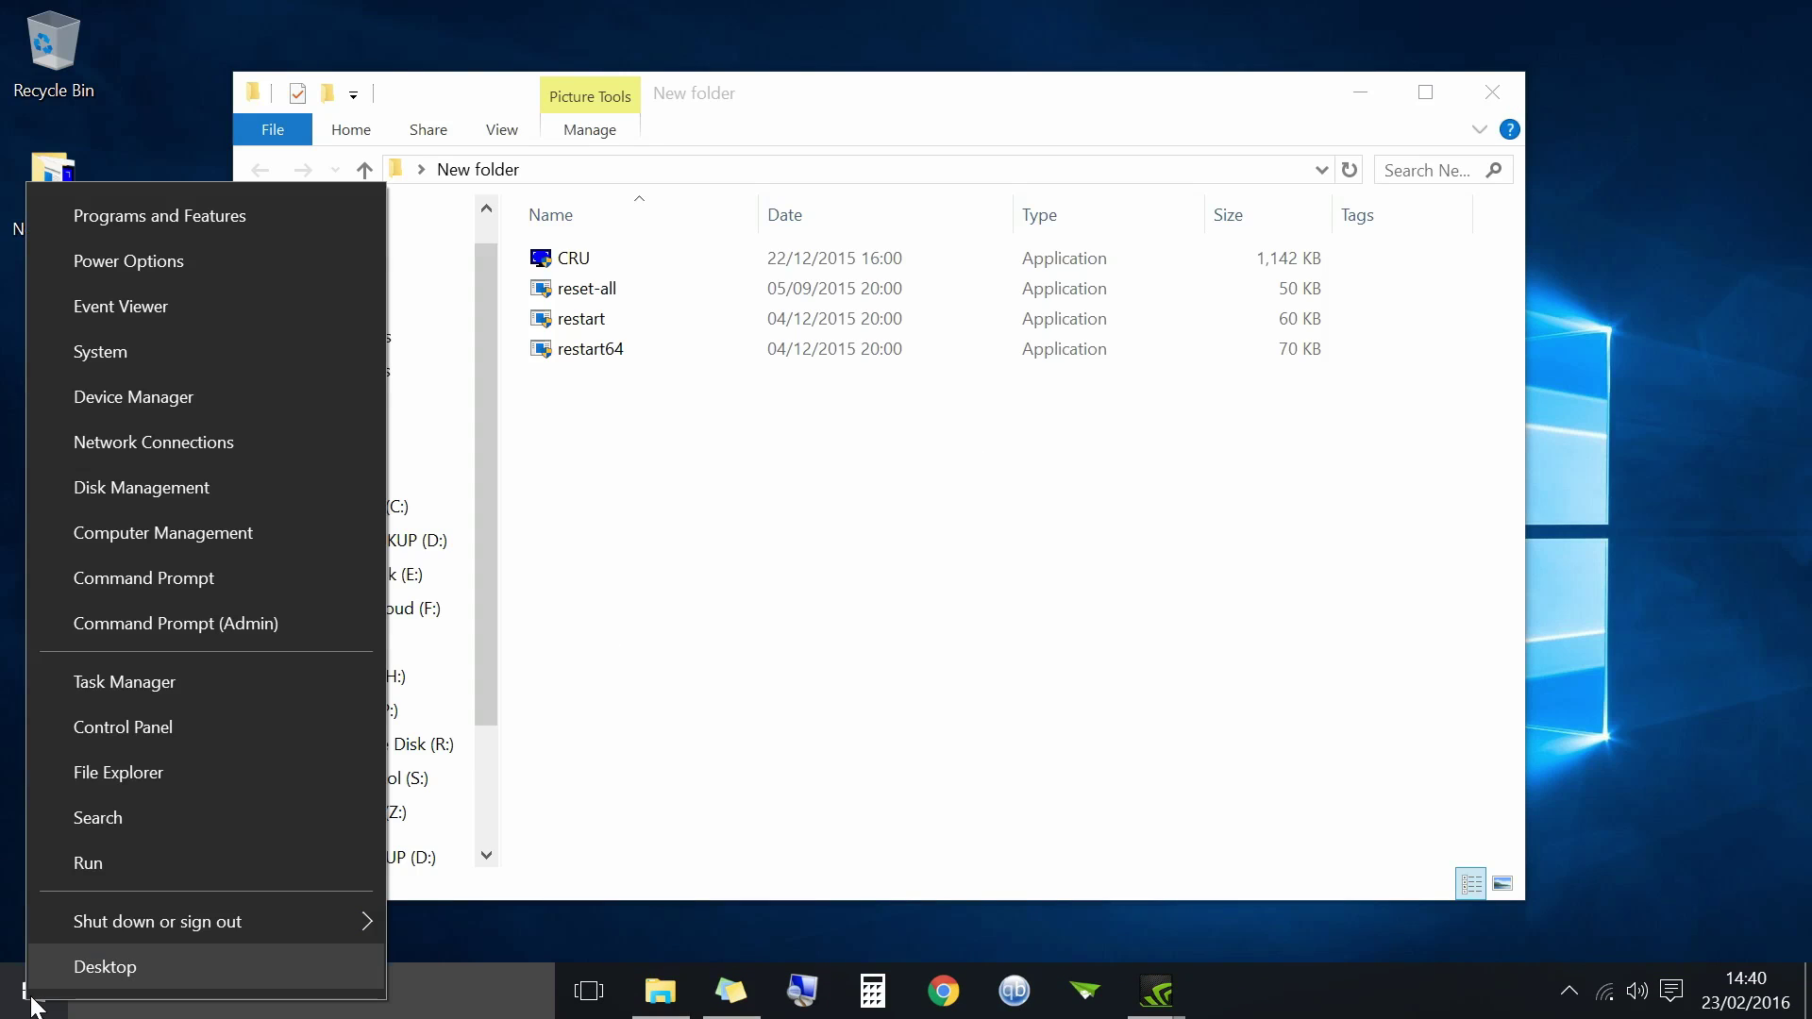
pyautogui.click(155, 722)
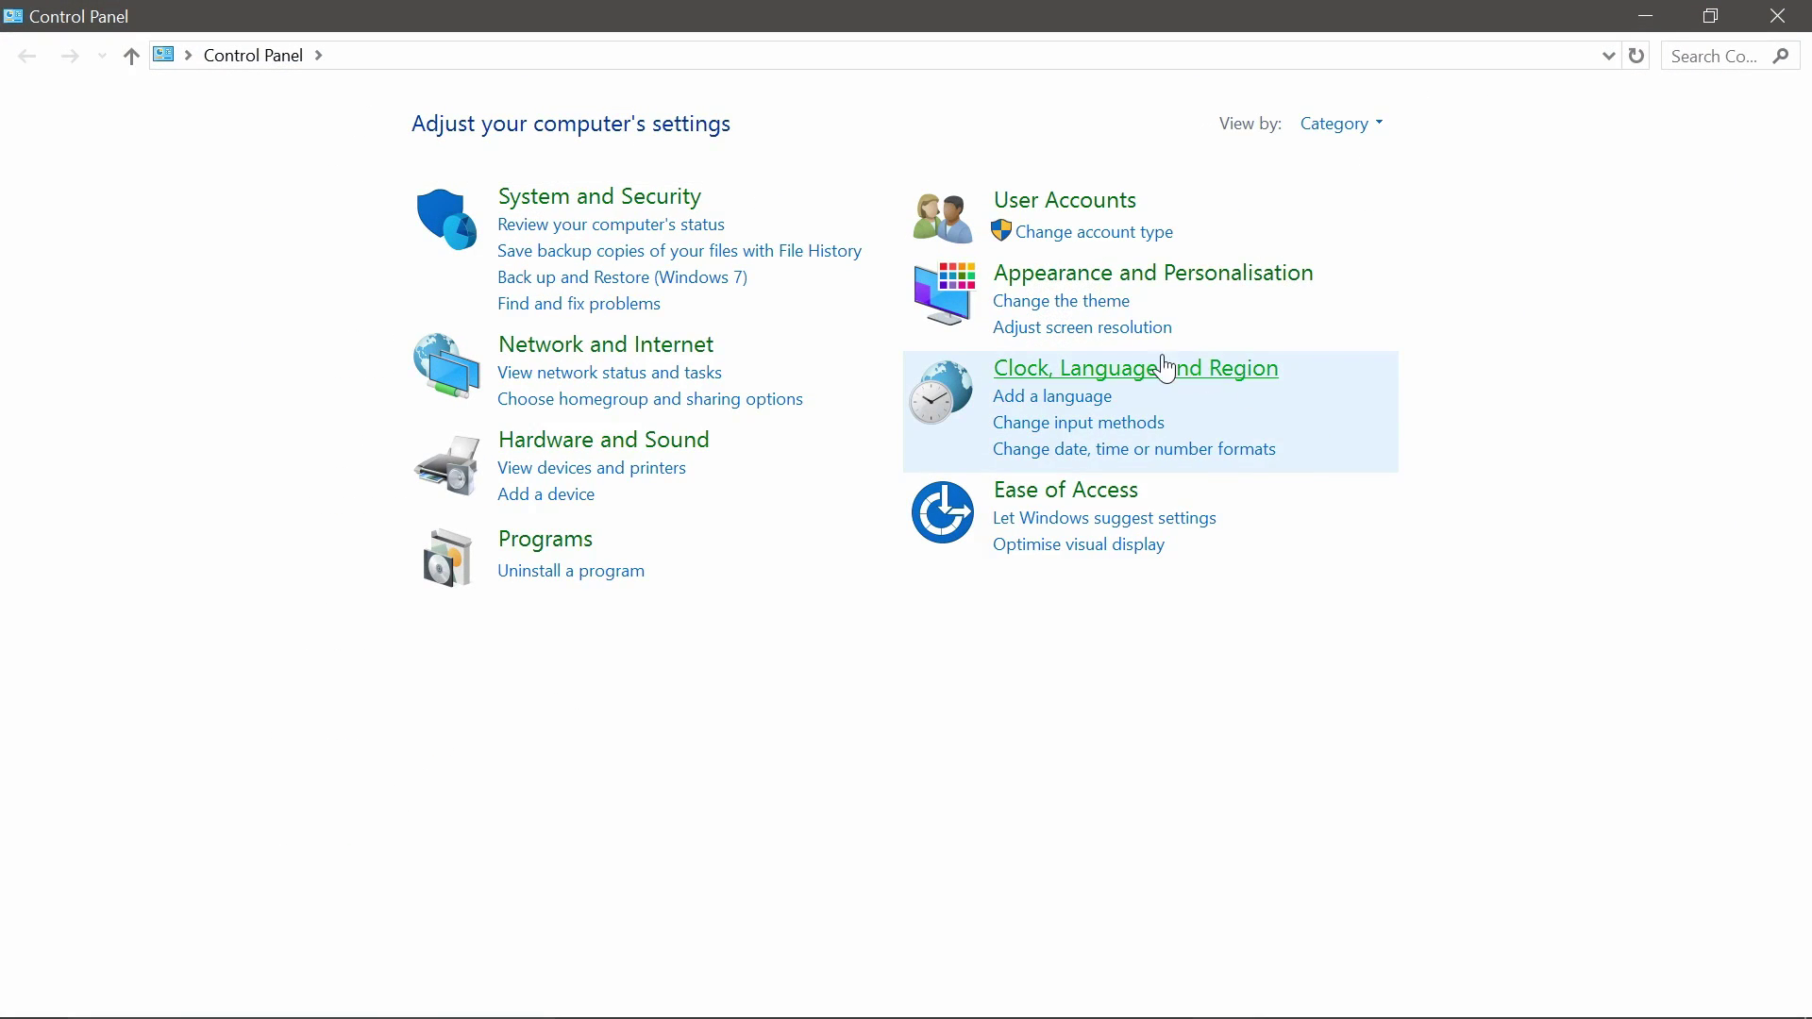
pyautogui.click(1074, 274)
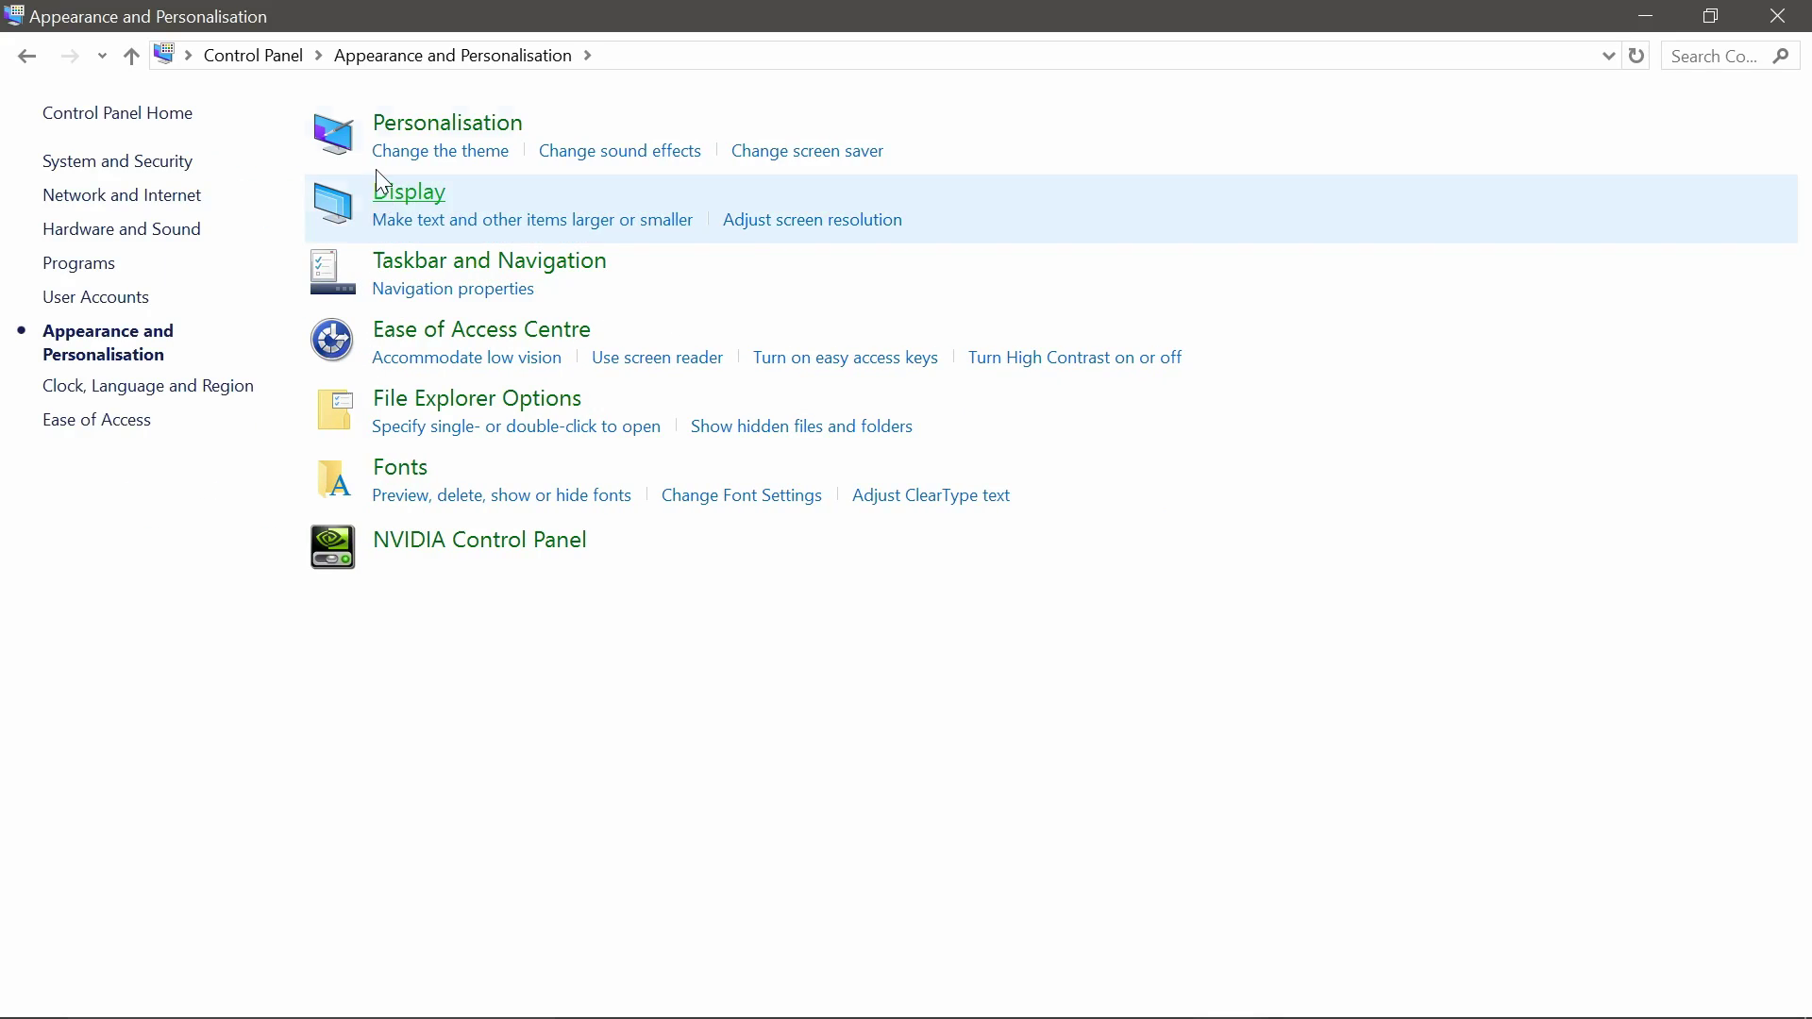
pyautogui.click(406, 197)
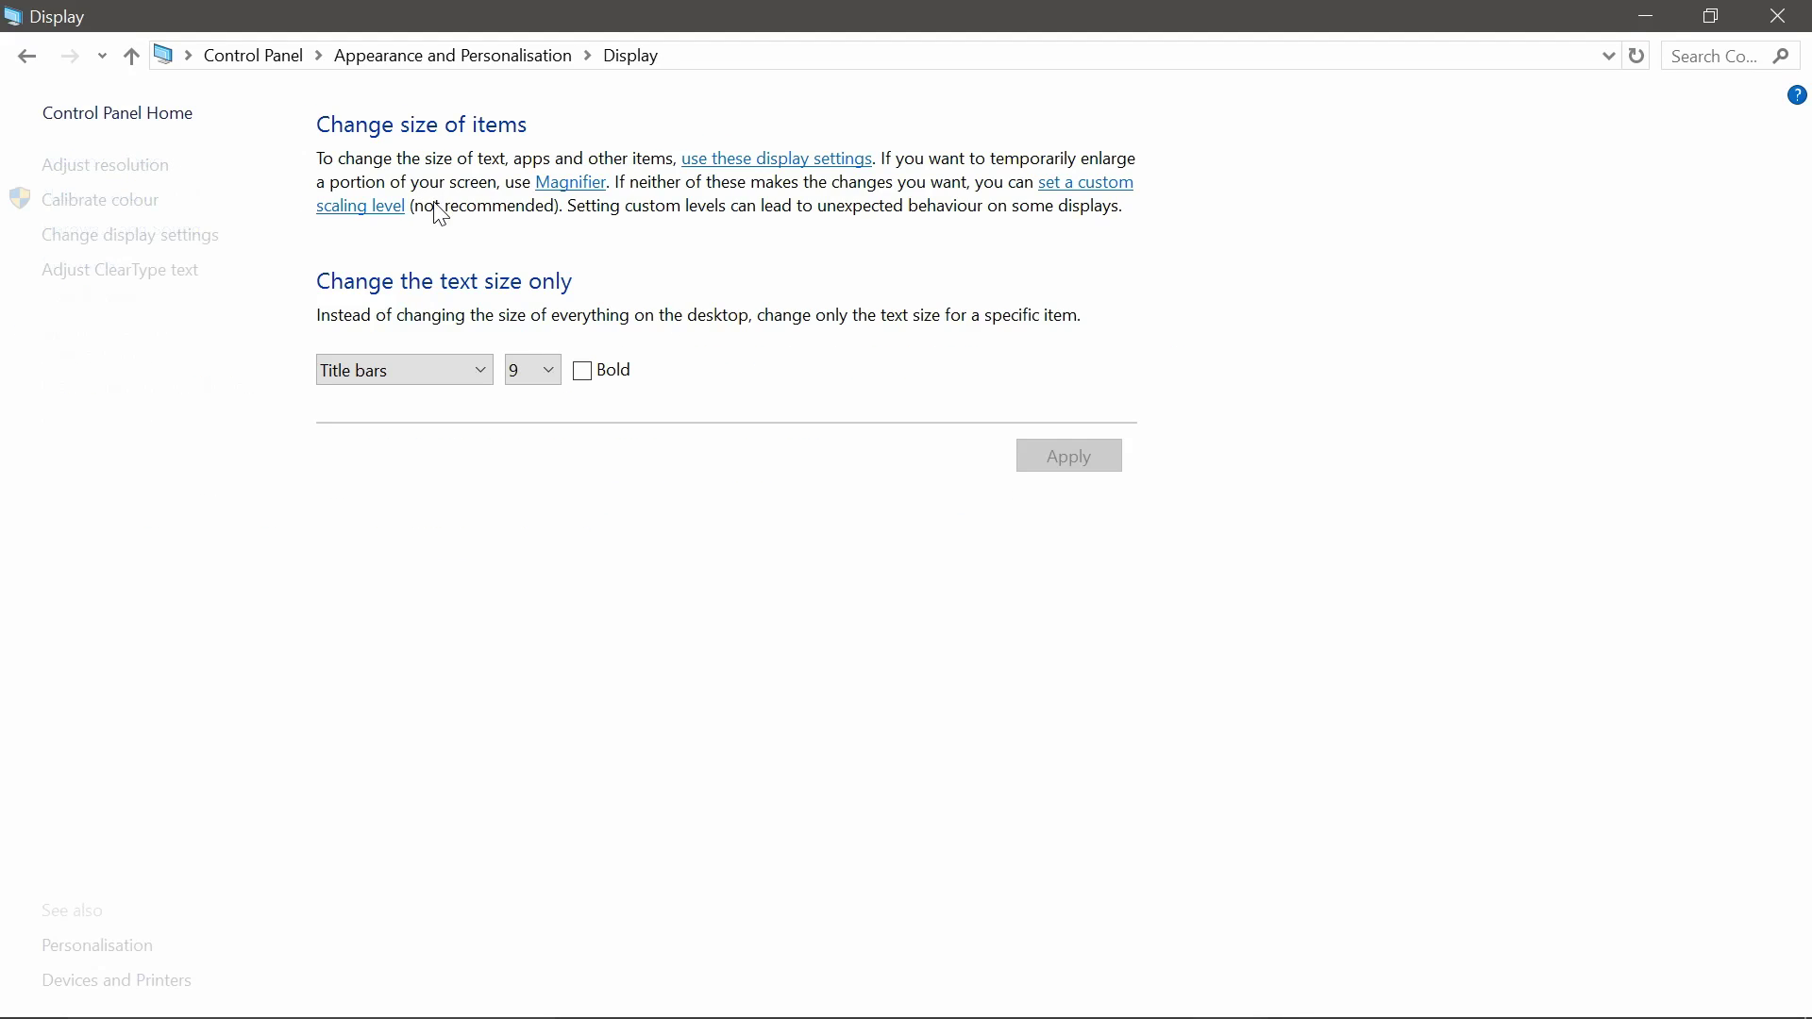
pyautogui.click(155, 236)
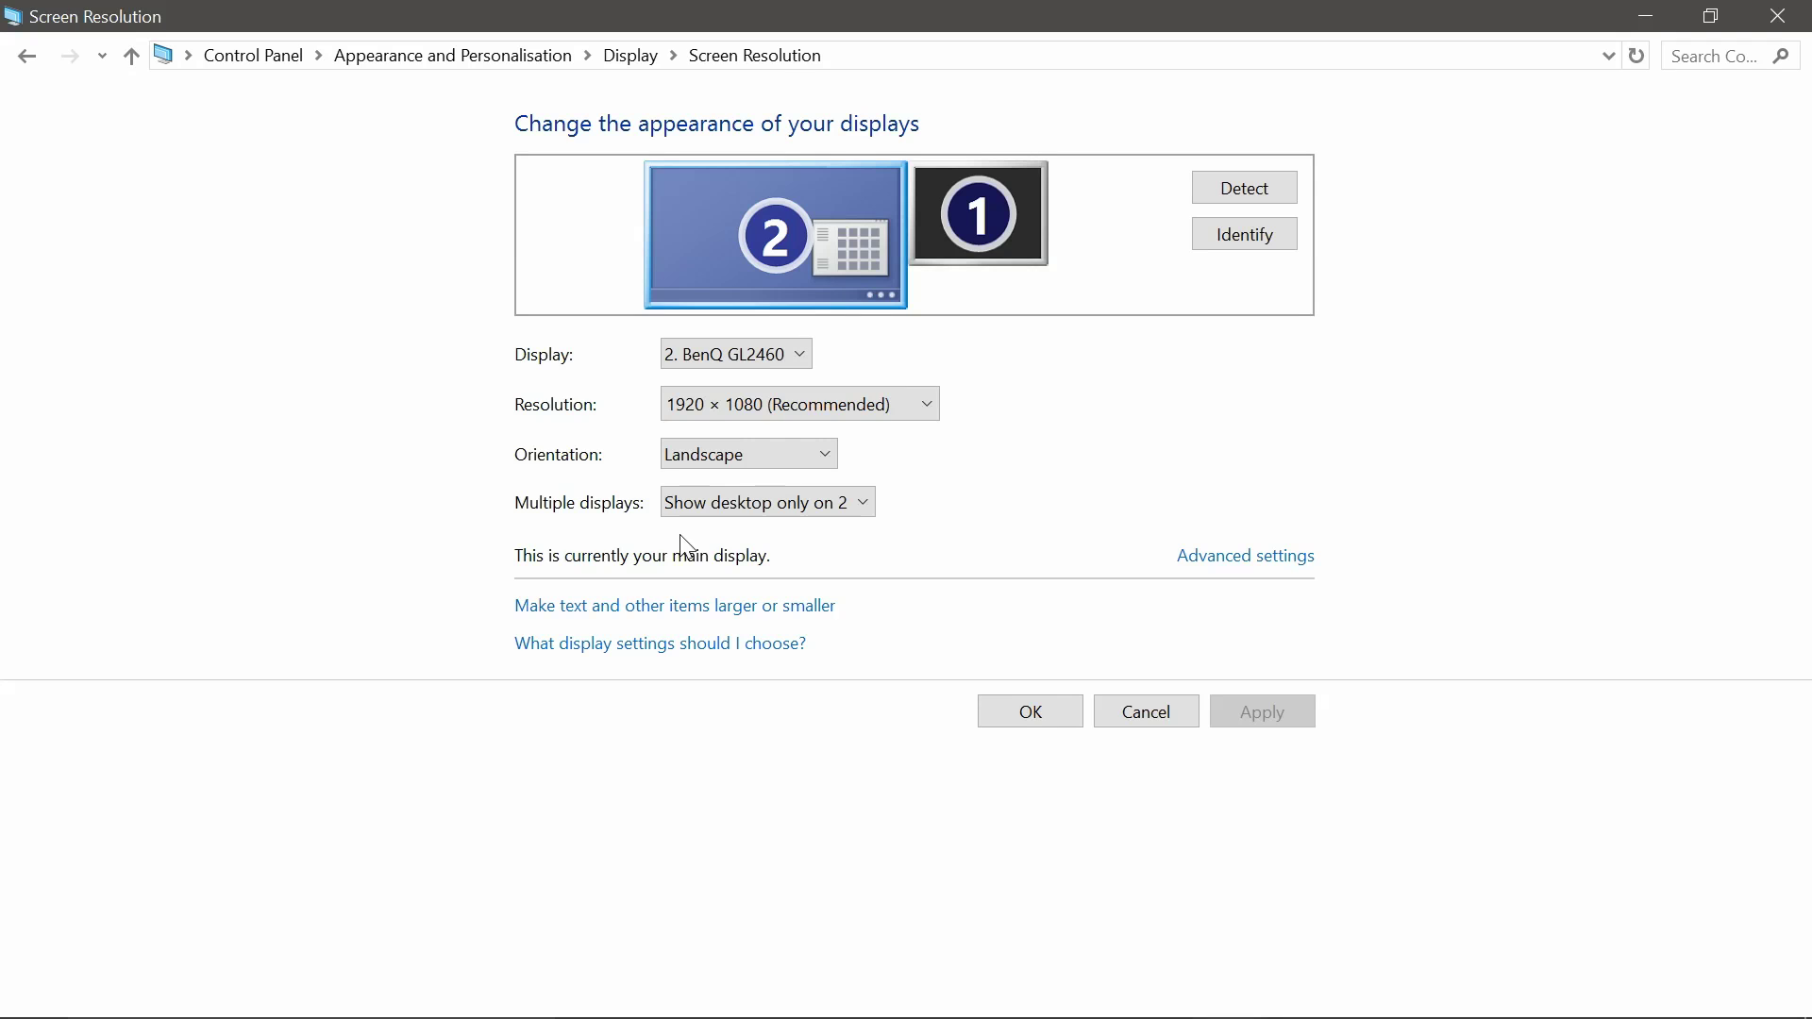
pyautogui.click(1195, 564)
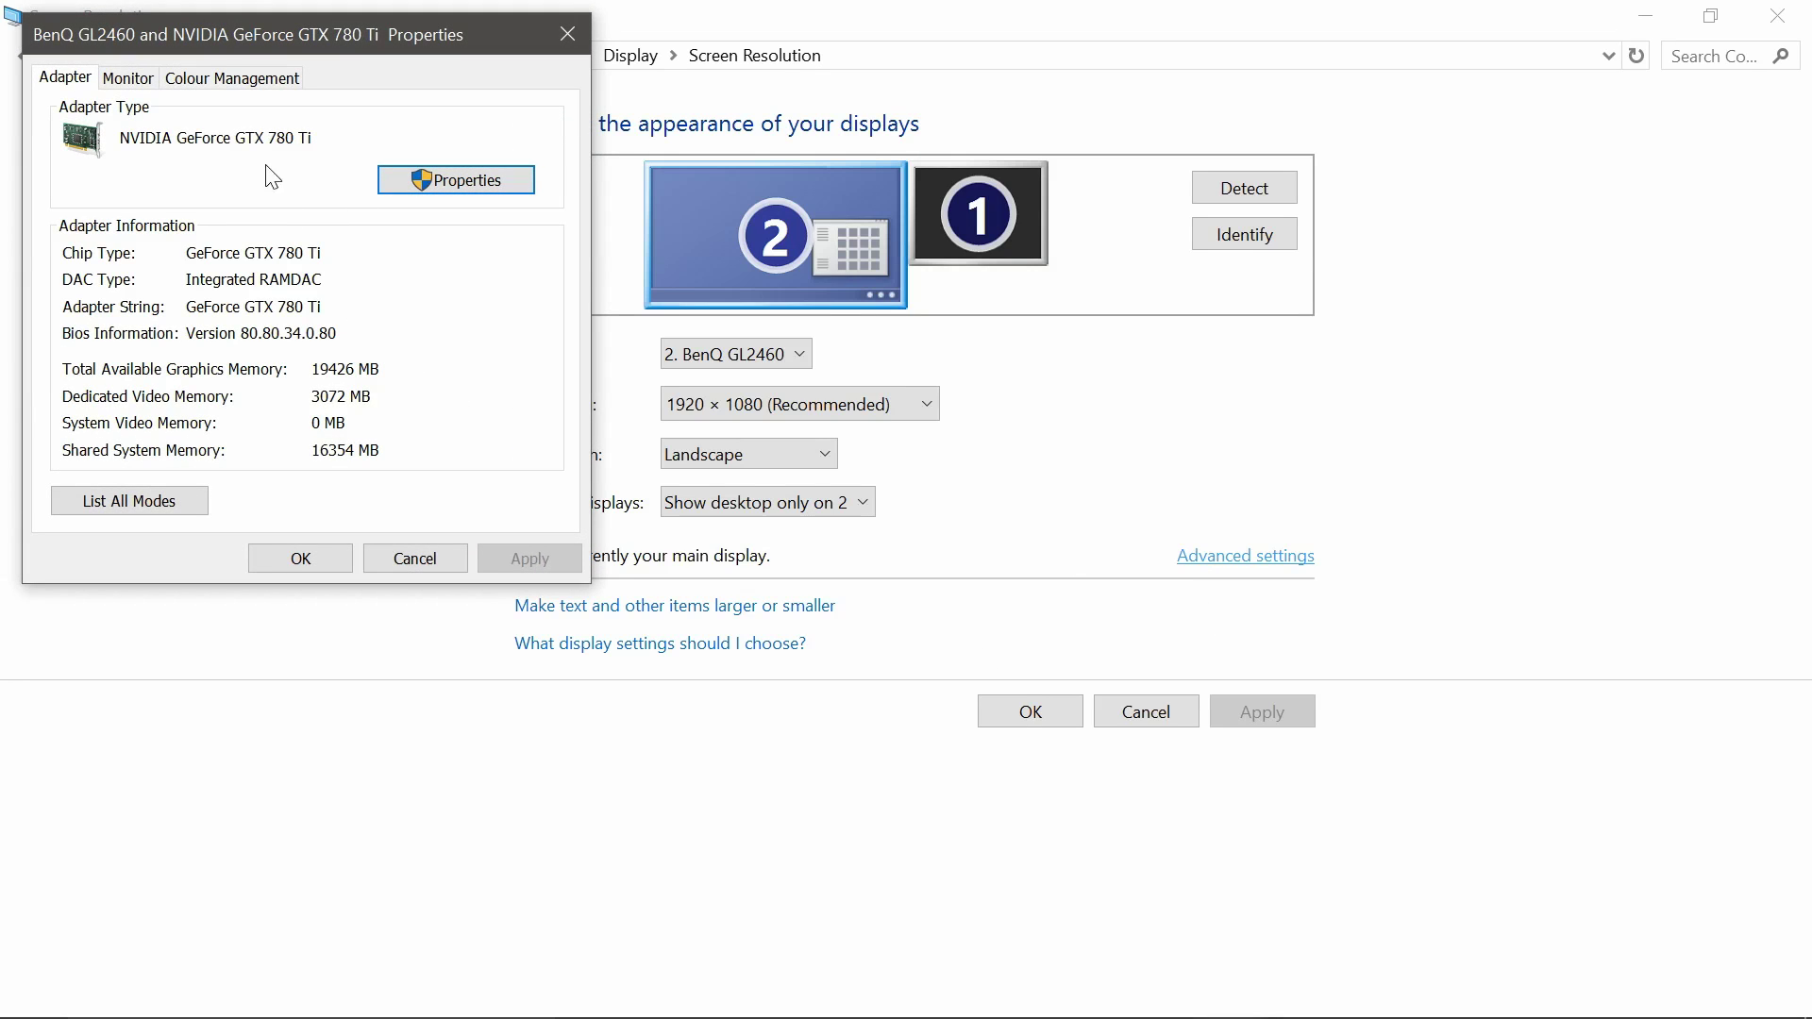
# Set the monitor's screen refresh rate to 75 Hertz, apply, and keep the changes.
pyautogui.click(114, 80)
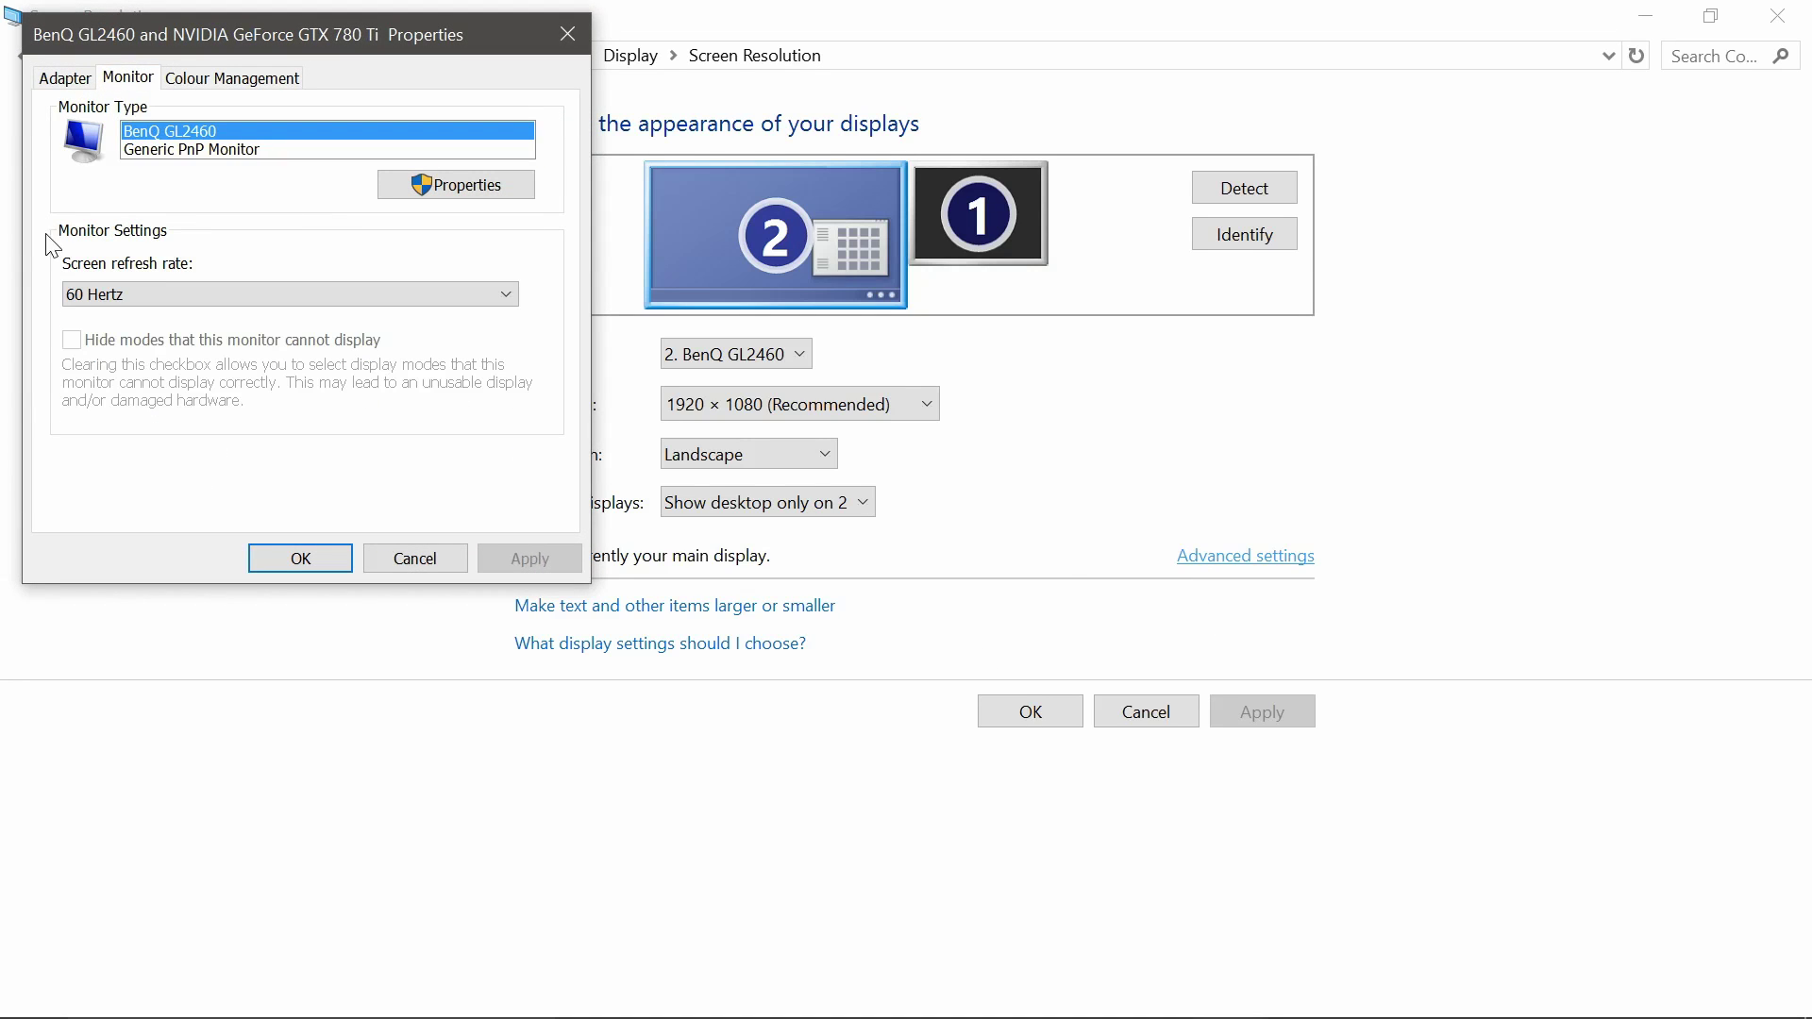
pyautogui.click(177, 294)
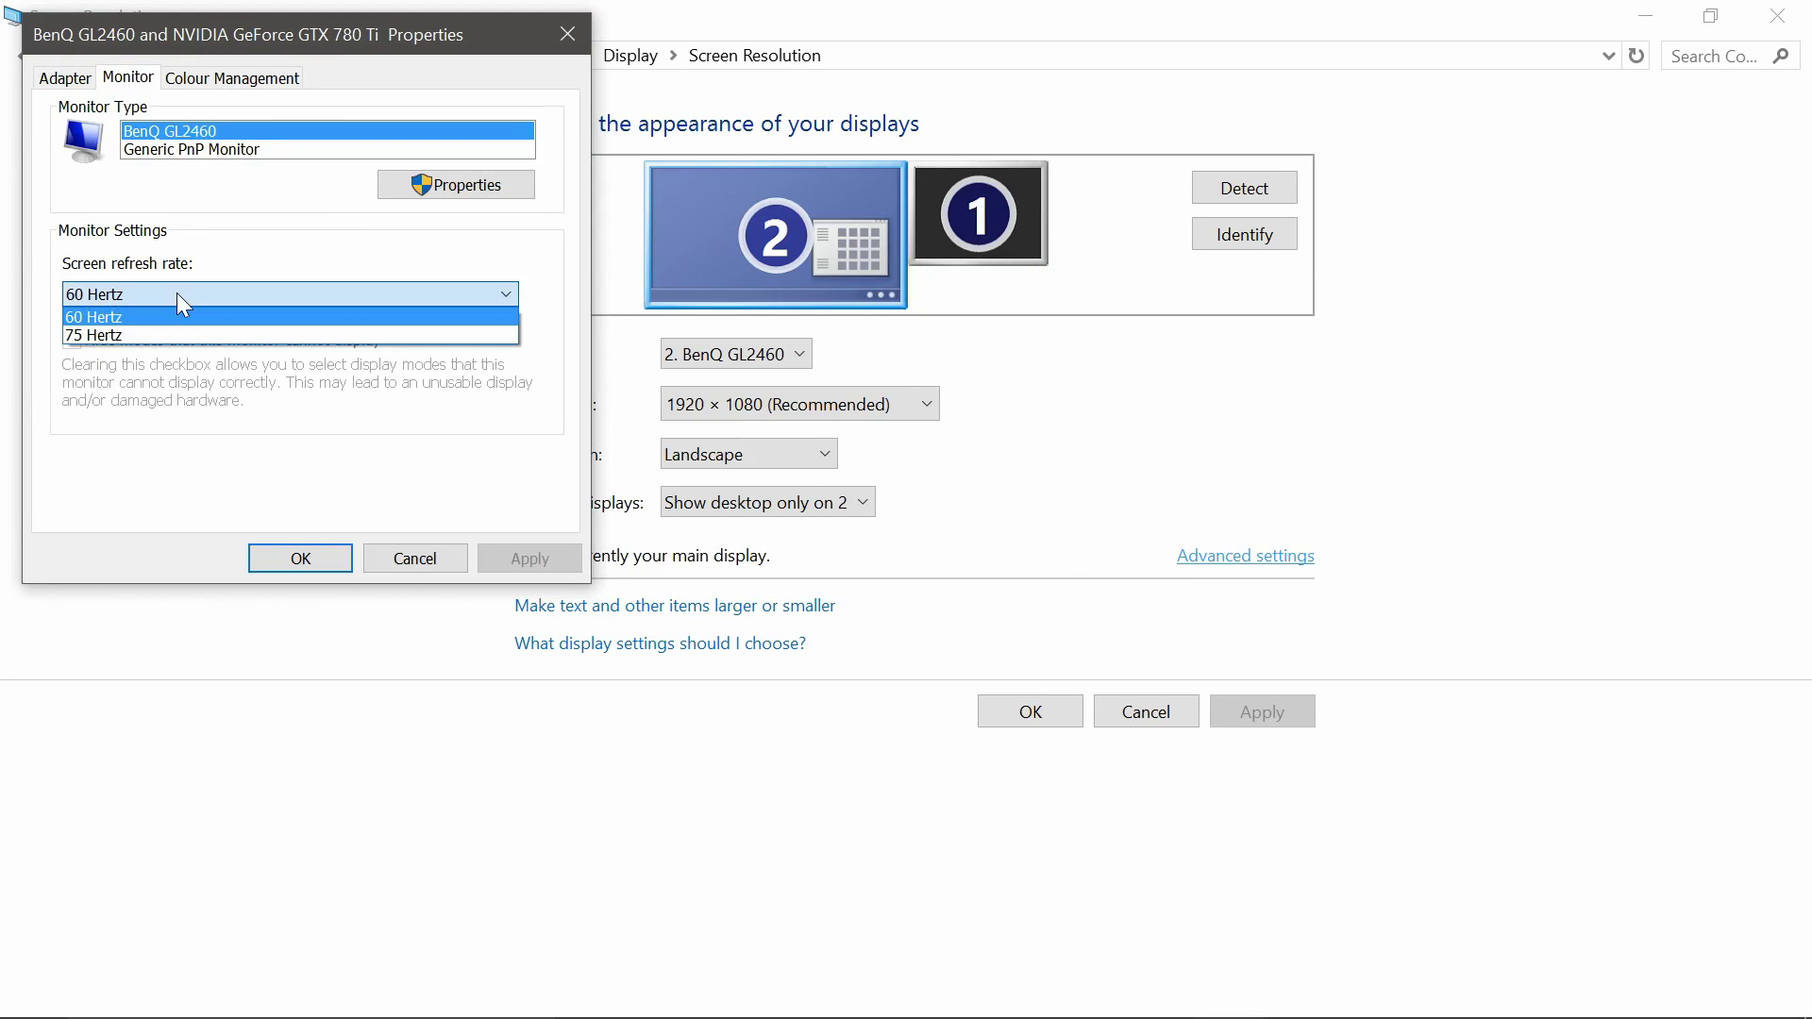
pyautogui.click(137, 337)
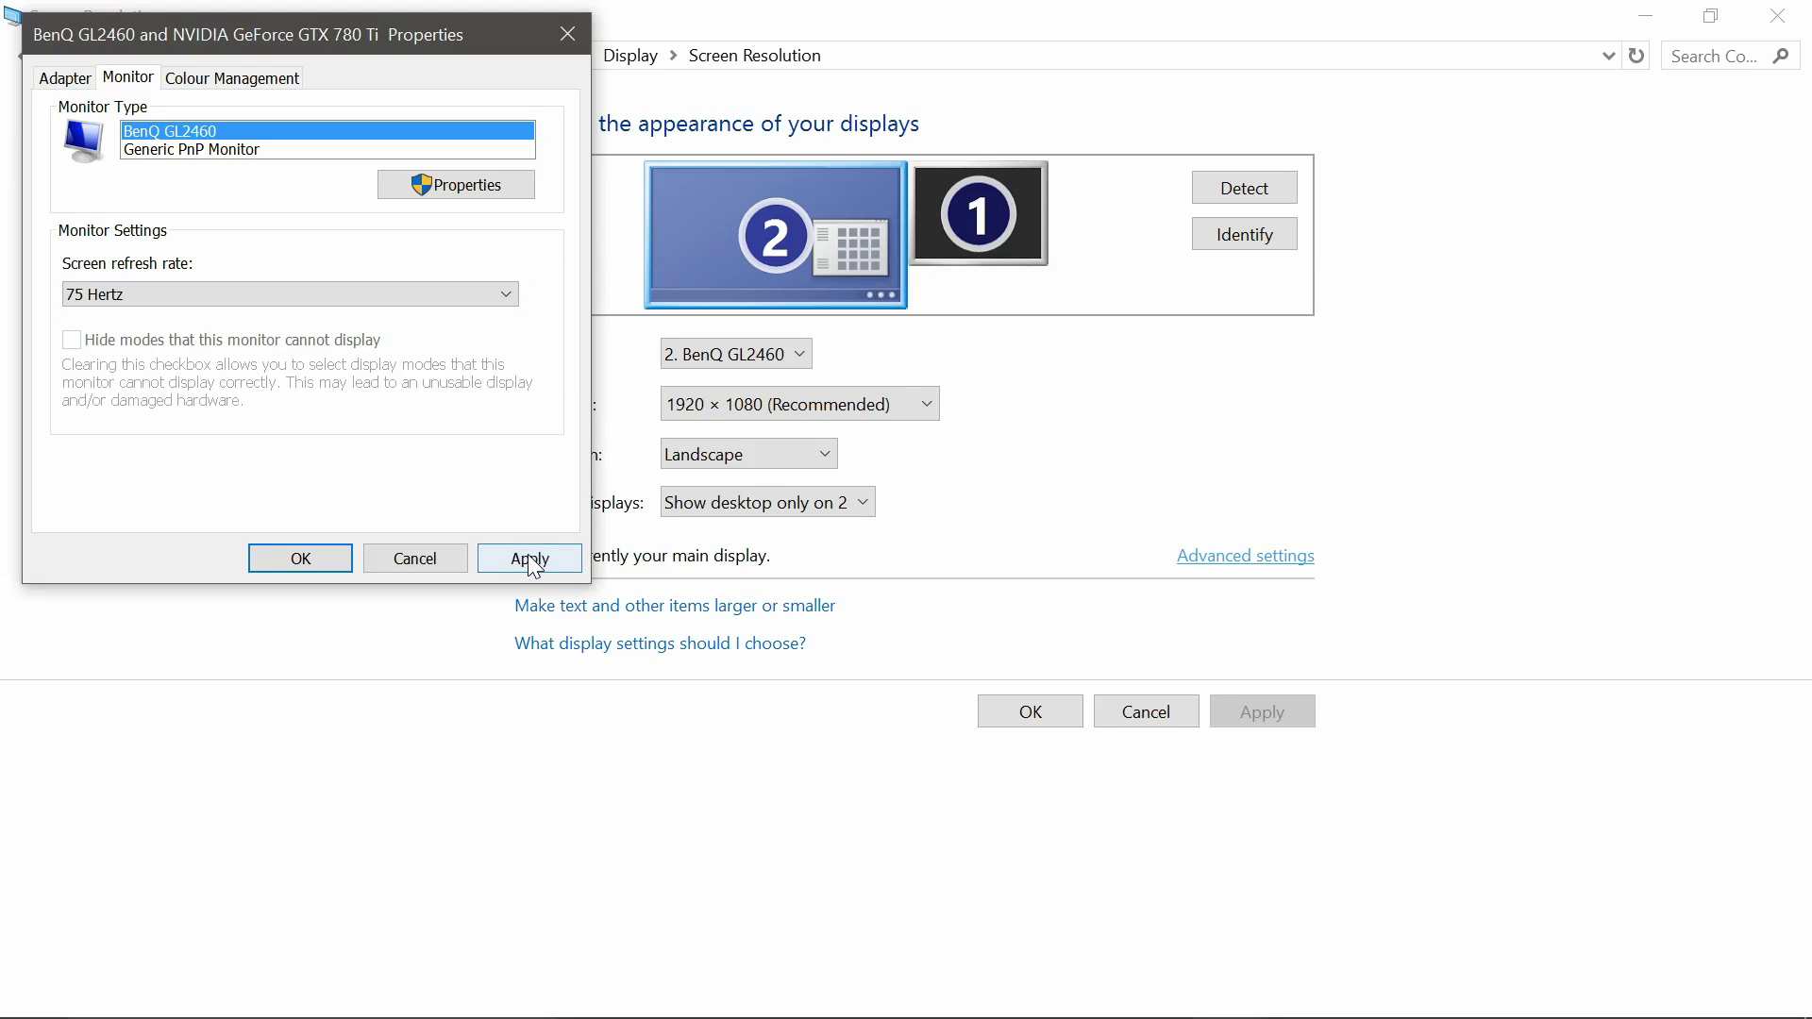
pyautogui.click(532, 565)
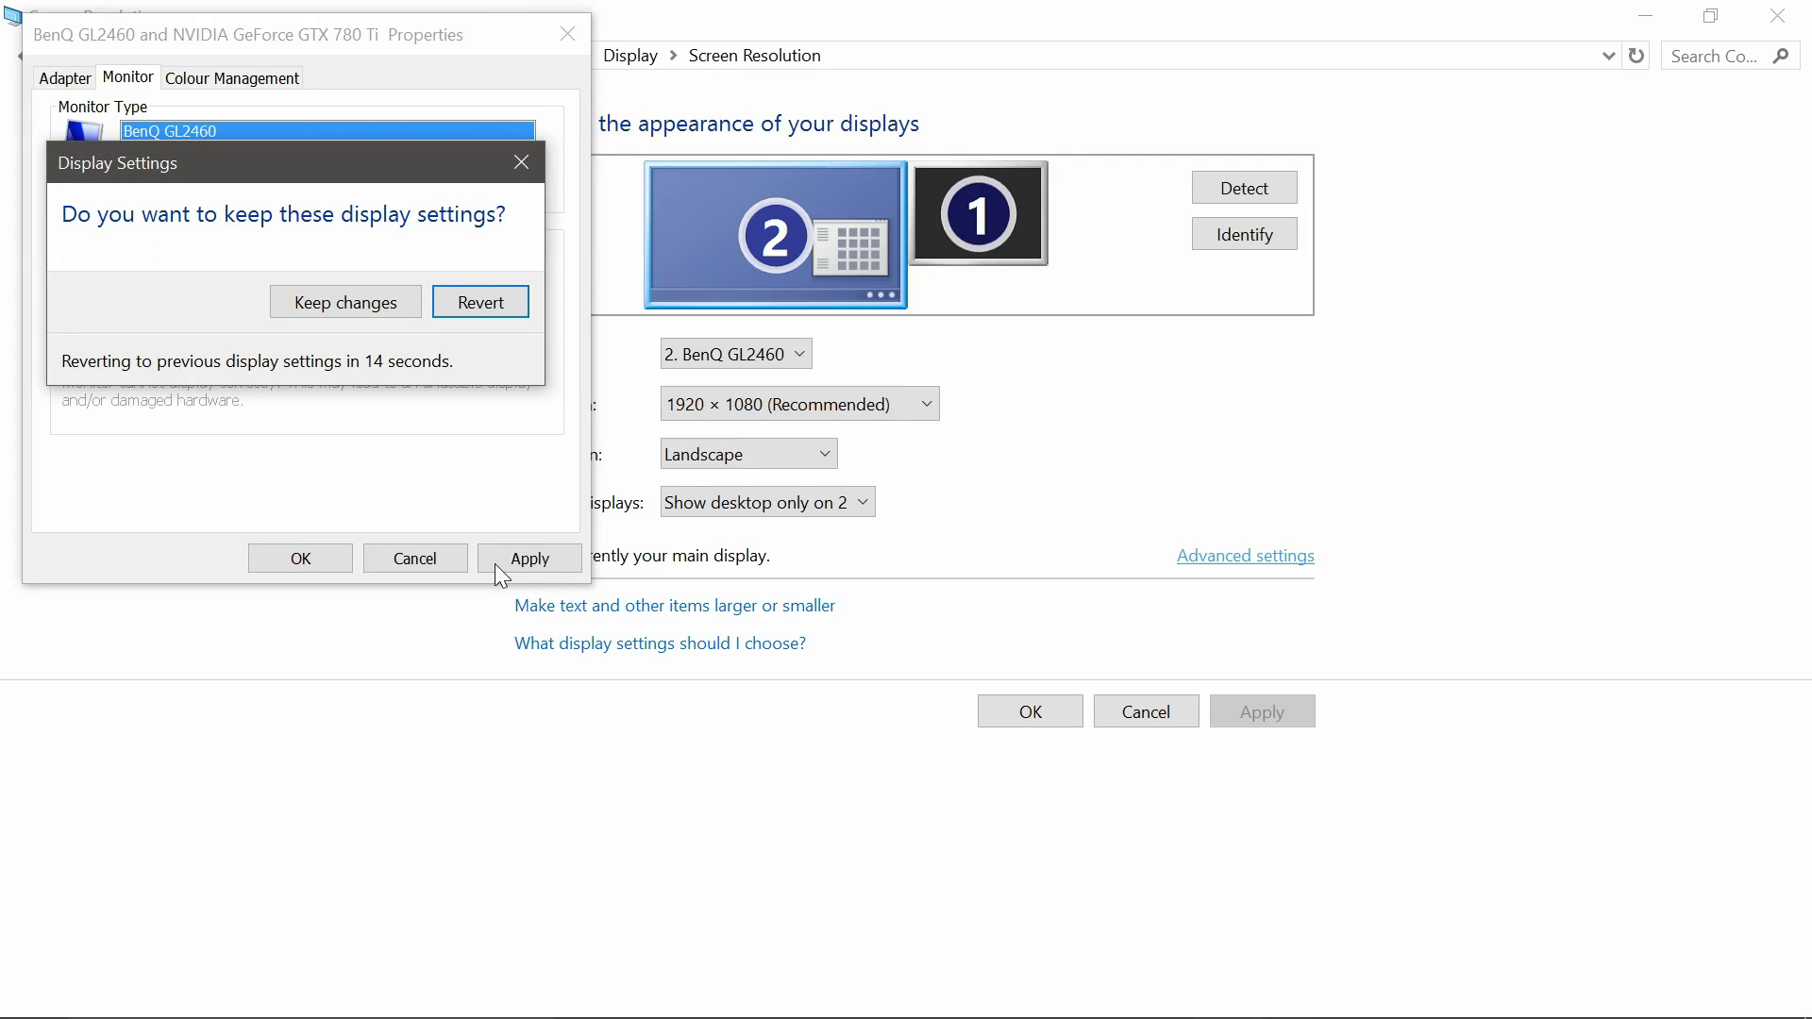
pyautogui.click(384, 315)
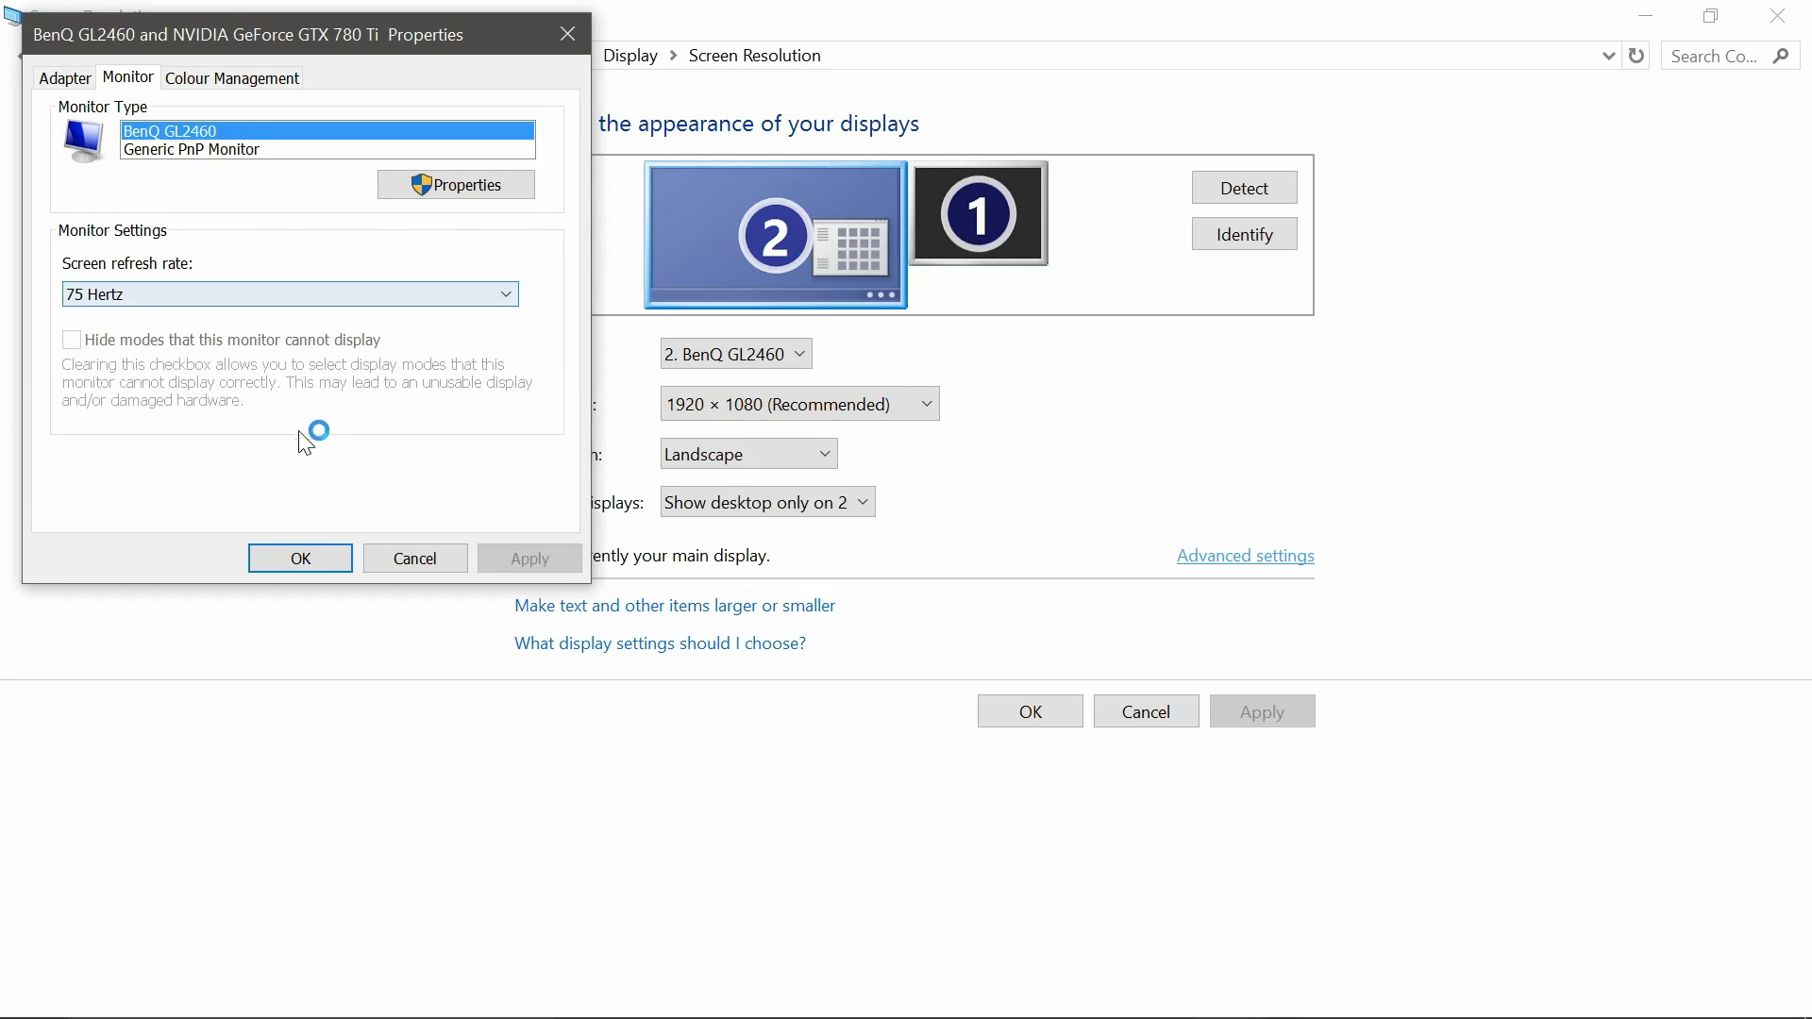
pyautogui.click(297, 549)
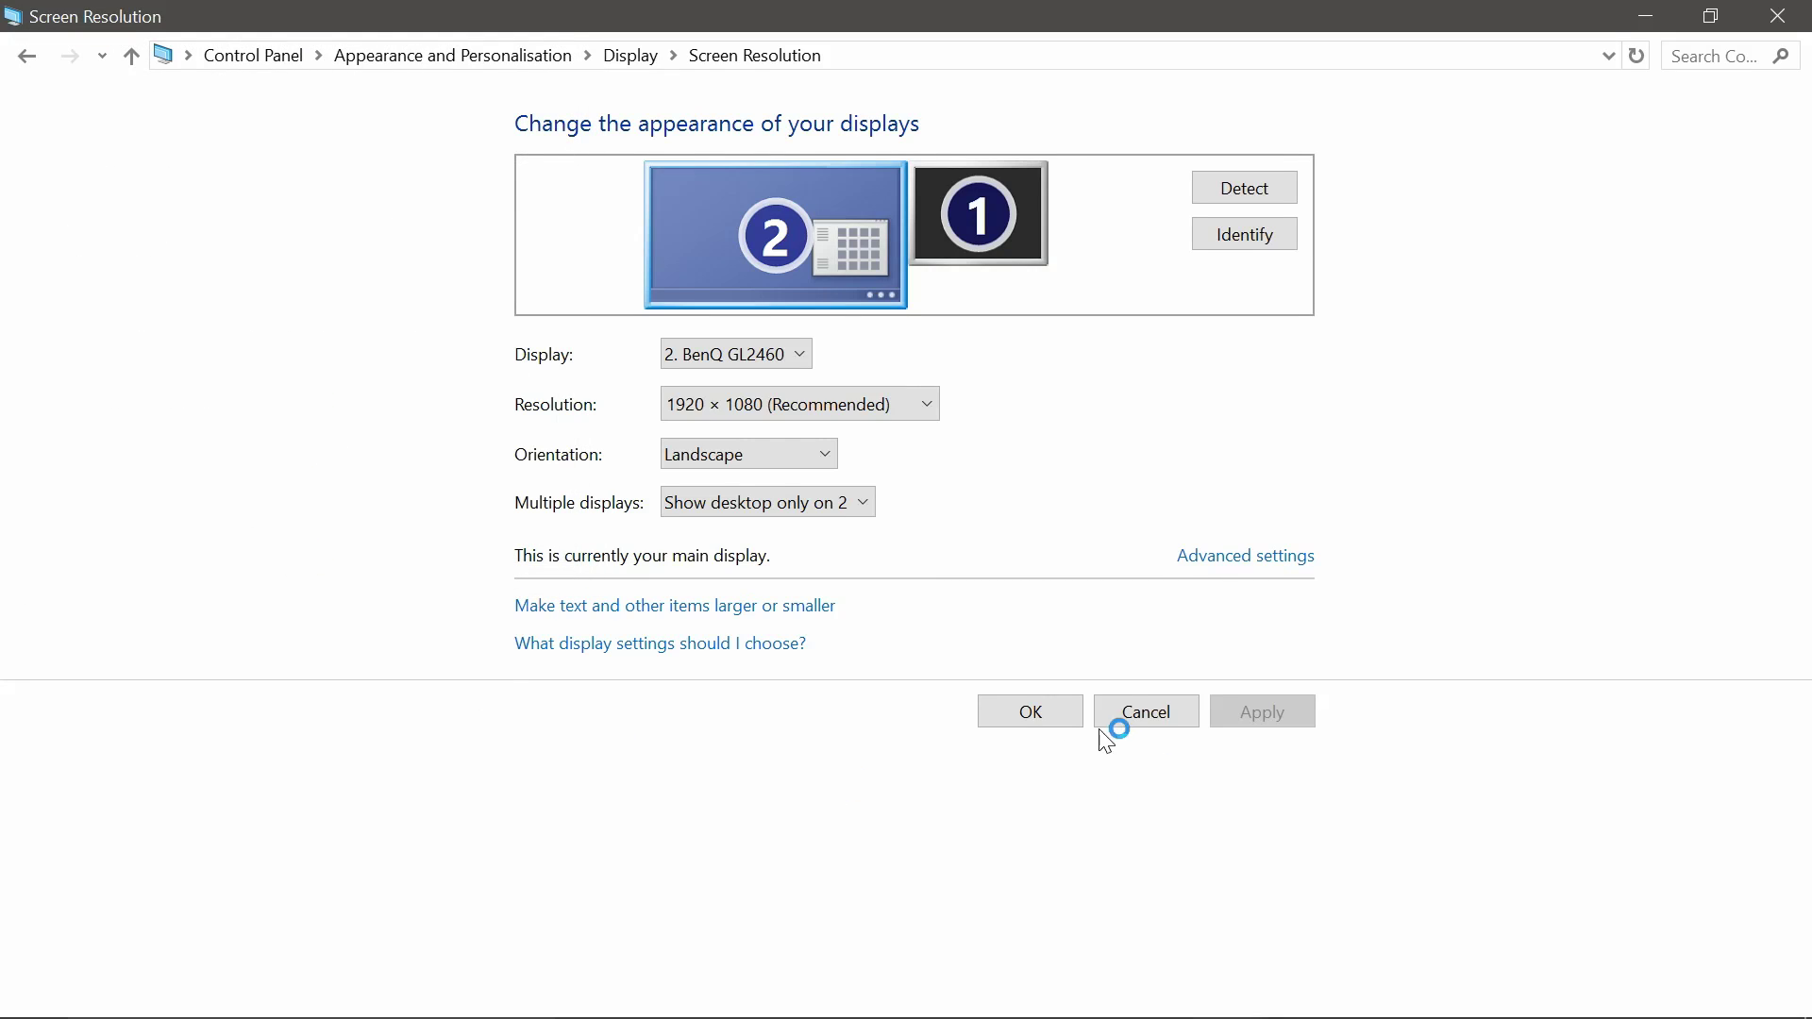
# Close the Screen Resolution page and the New folder window.
pyautogui.click(1038, 714)
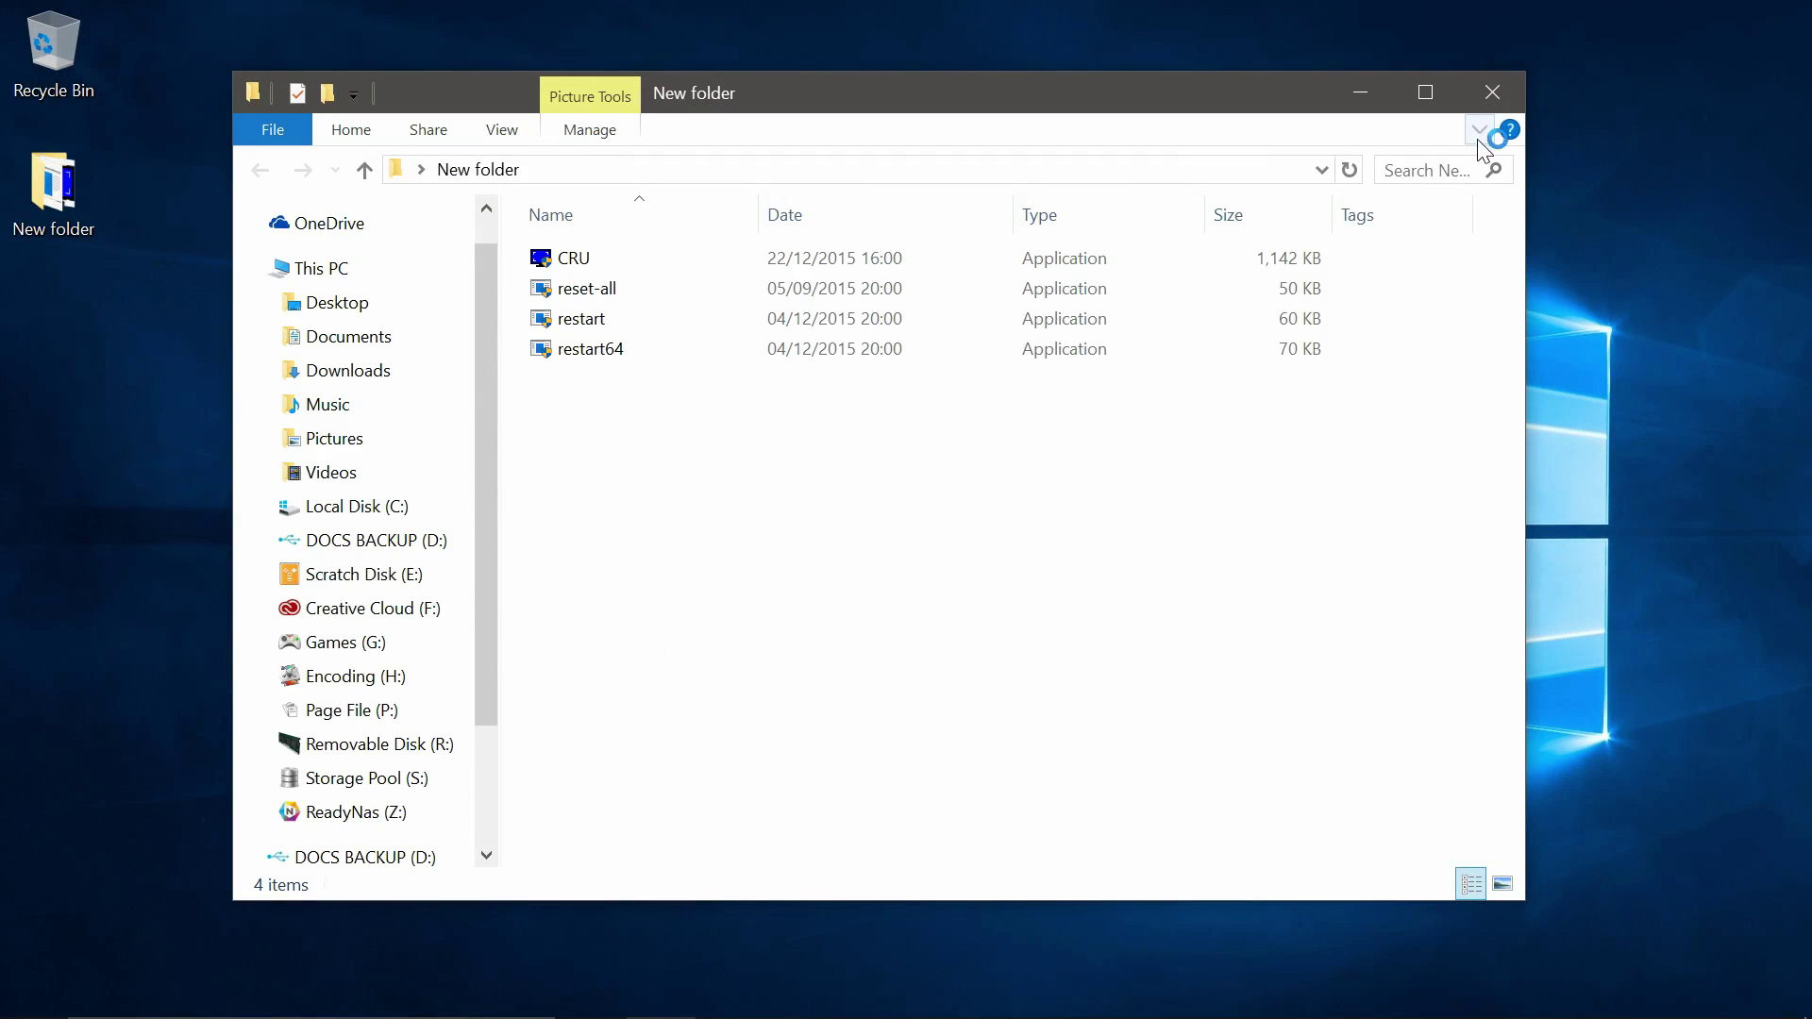
pyautogui.click(1497, 85)
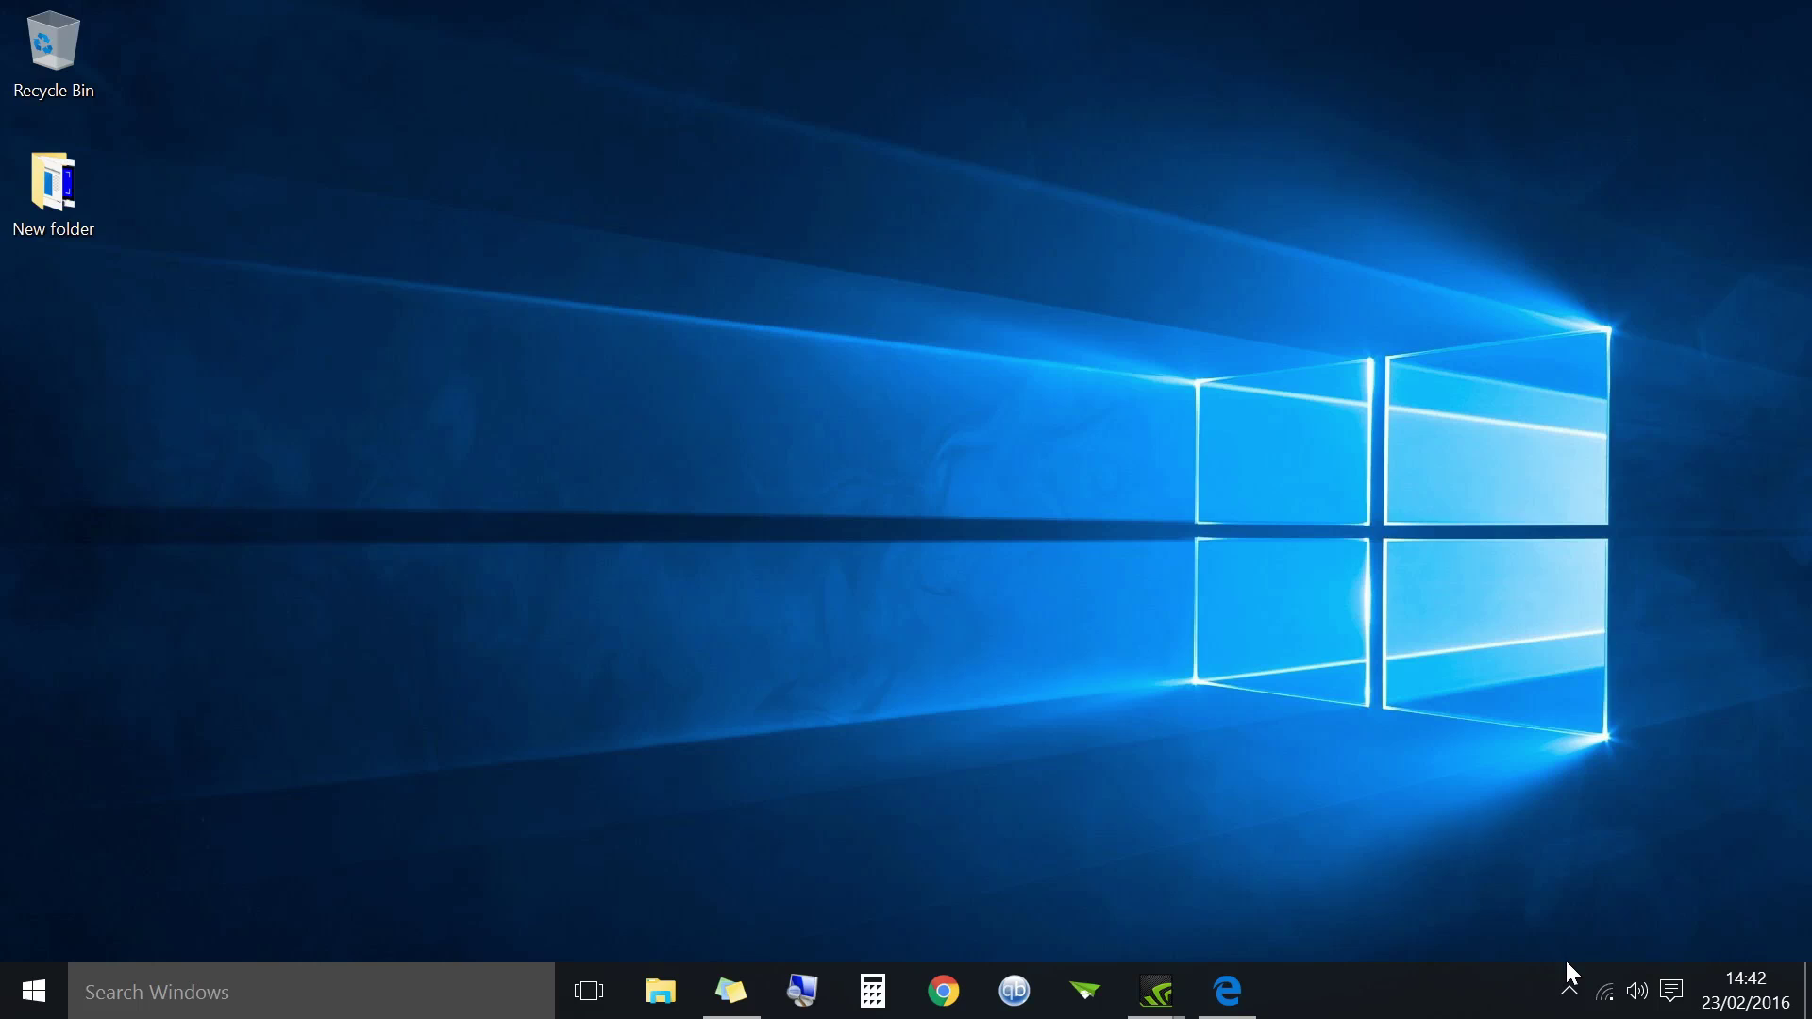
pyautogui.rightClick(1466, 766)
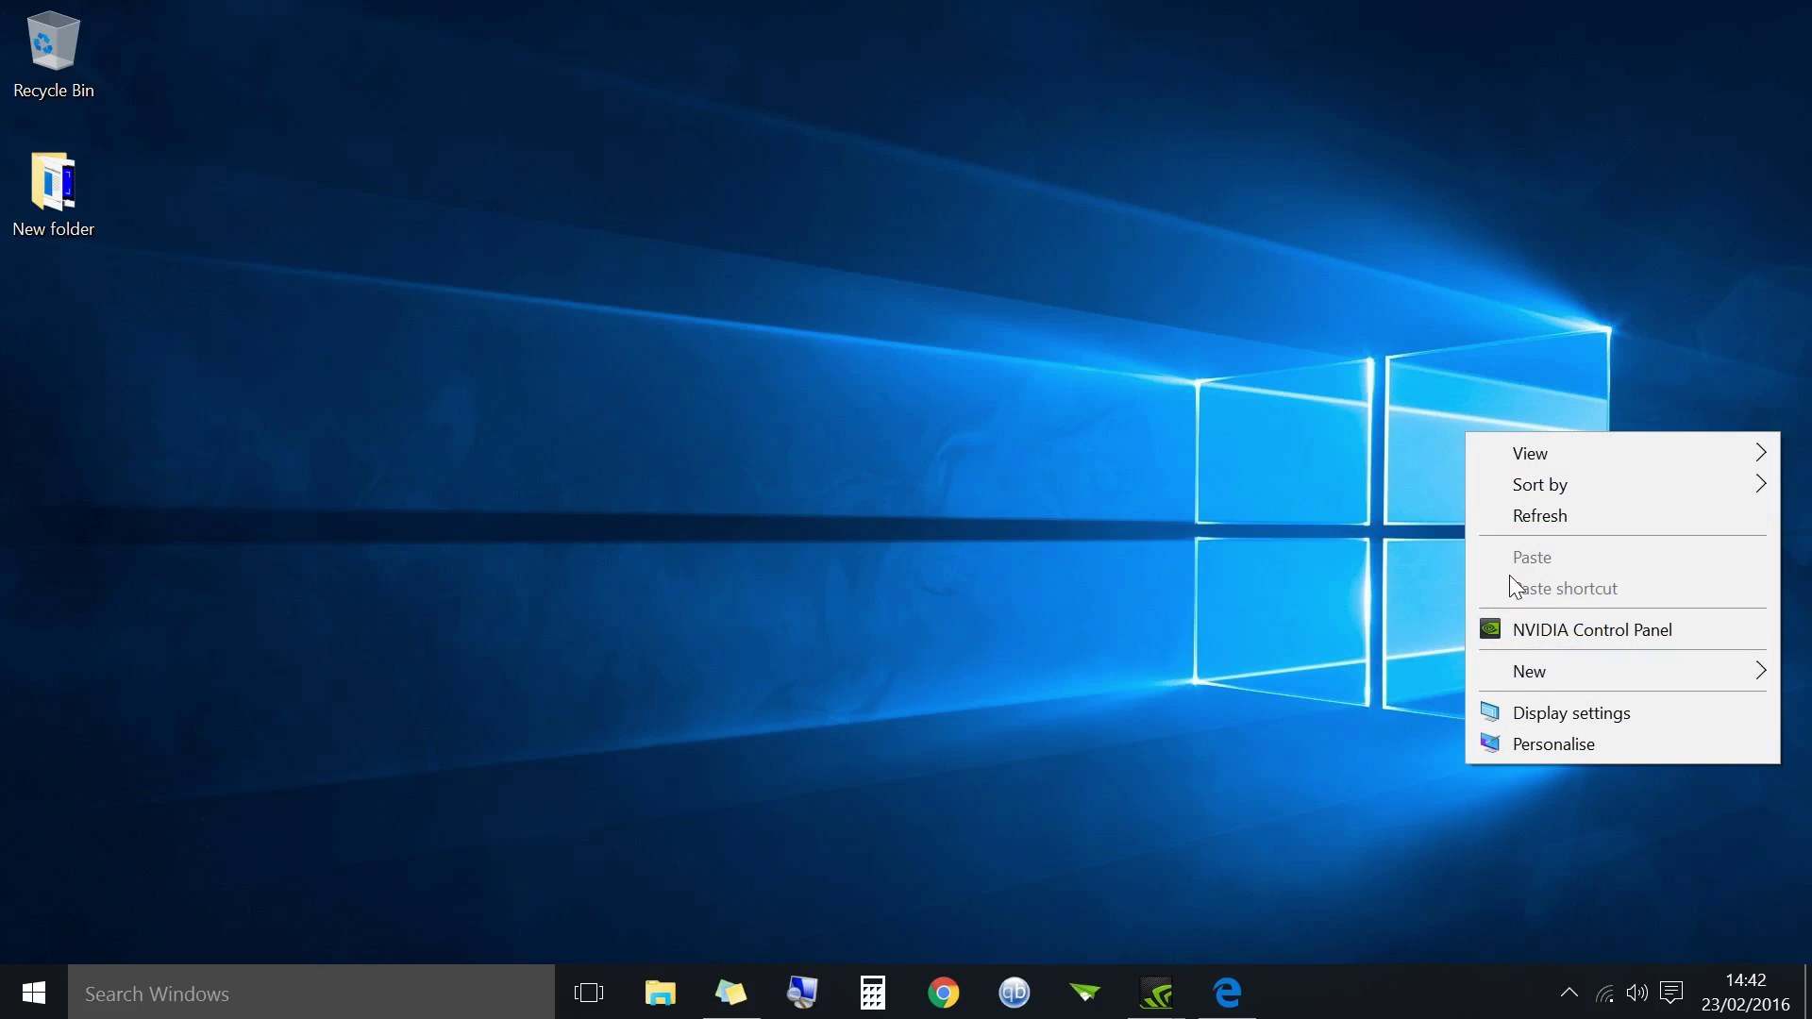
pyautogui.click(1529, 627)
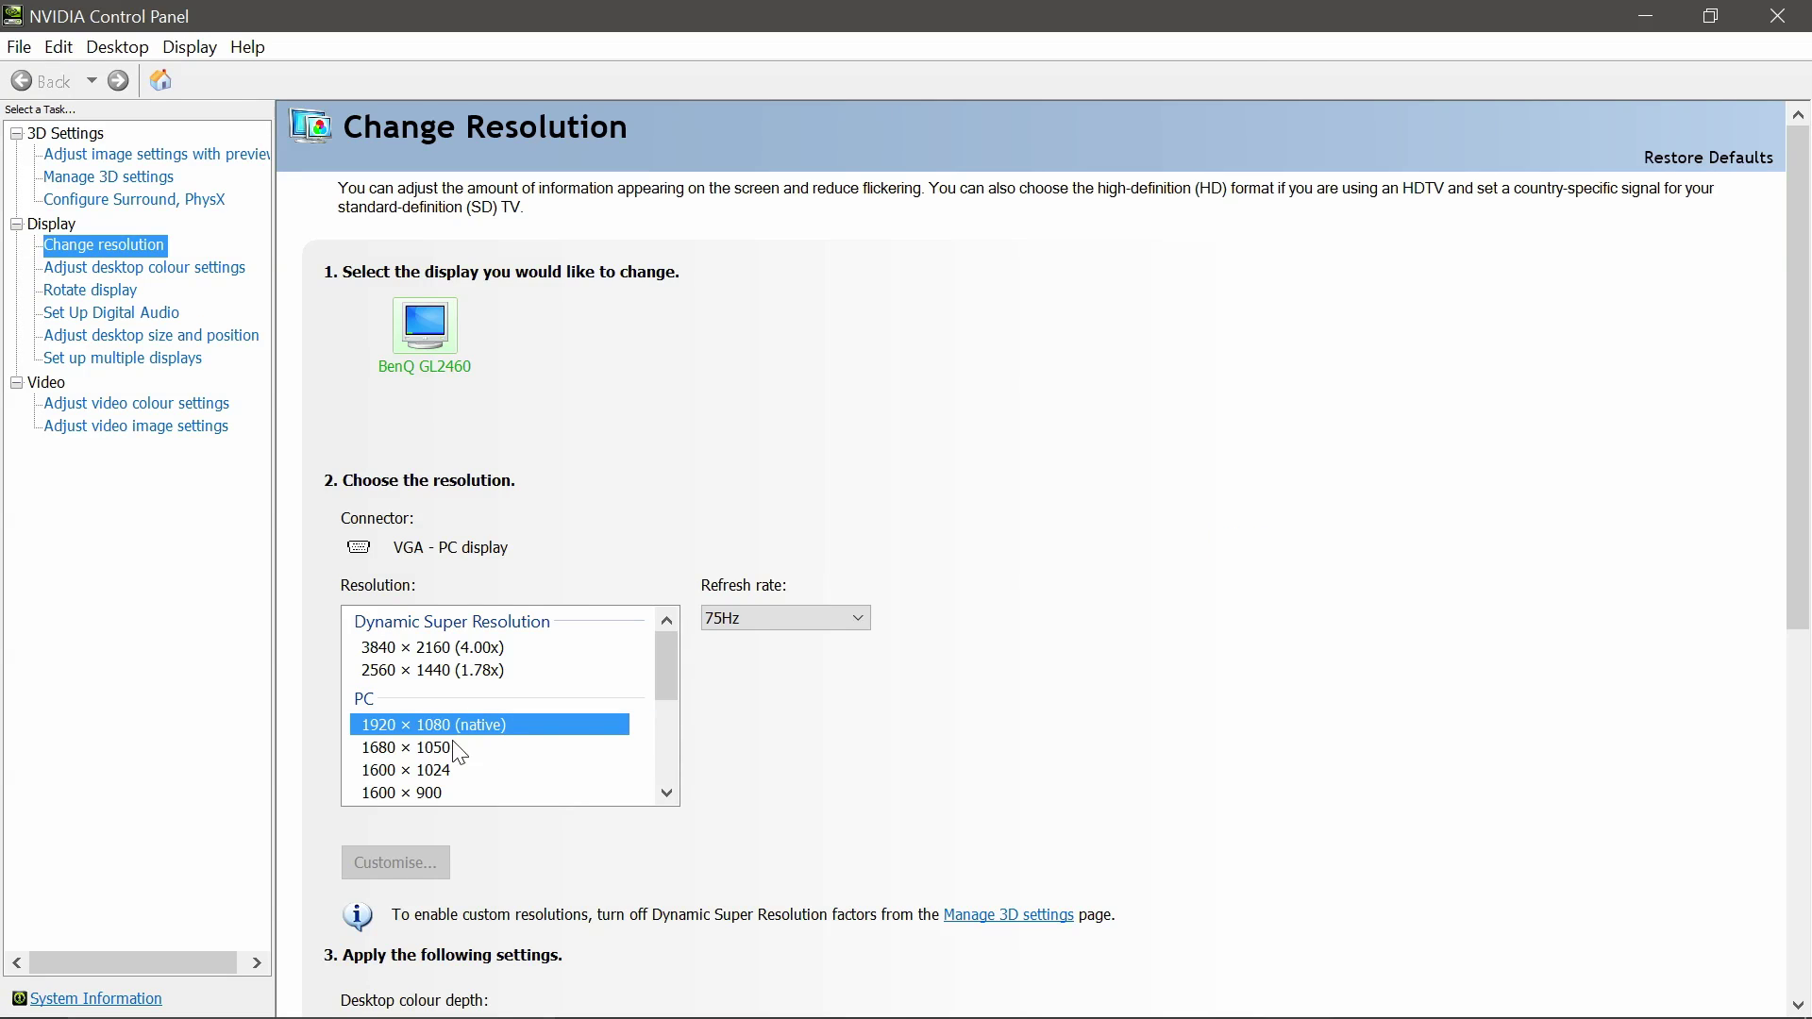